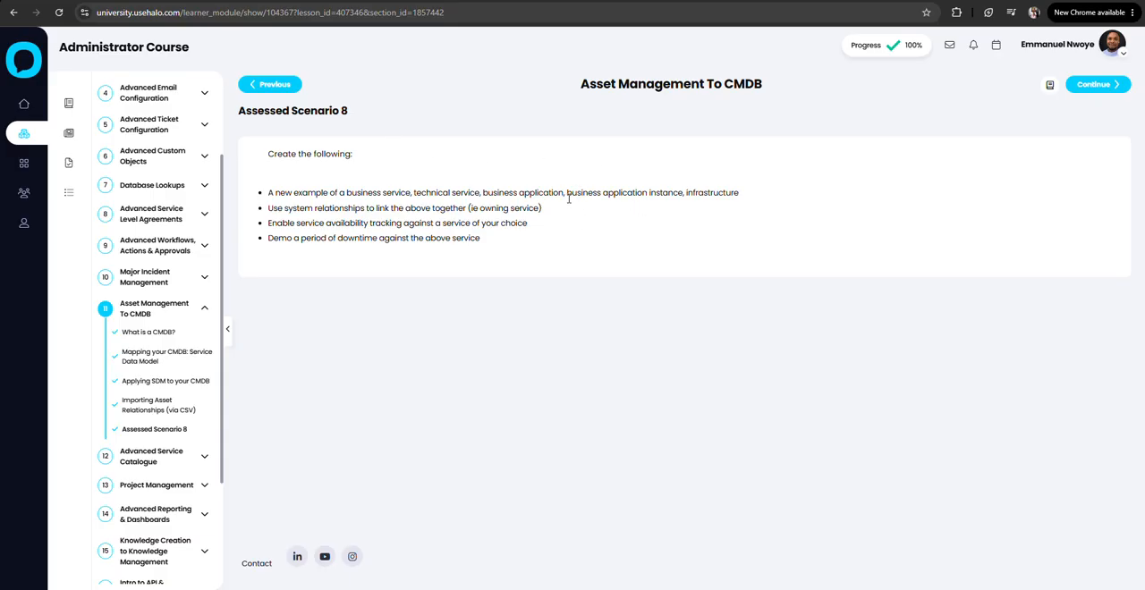
# Review the asset types required by Assessed Scenario 8, and switch to the Halo CMDB showing the business services.
pyautogui.moveTo(568, 199); pyautogui.dragTo(753, 200)
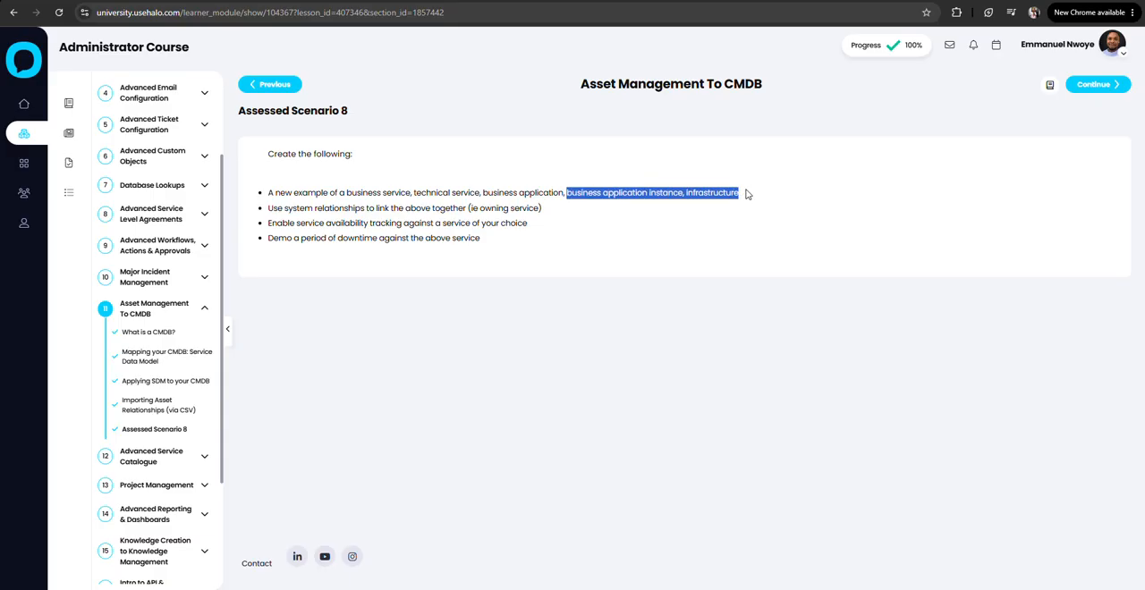
pyautogui.click(561, 205)
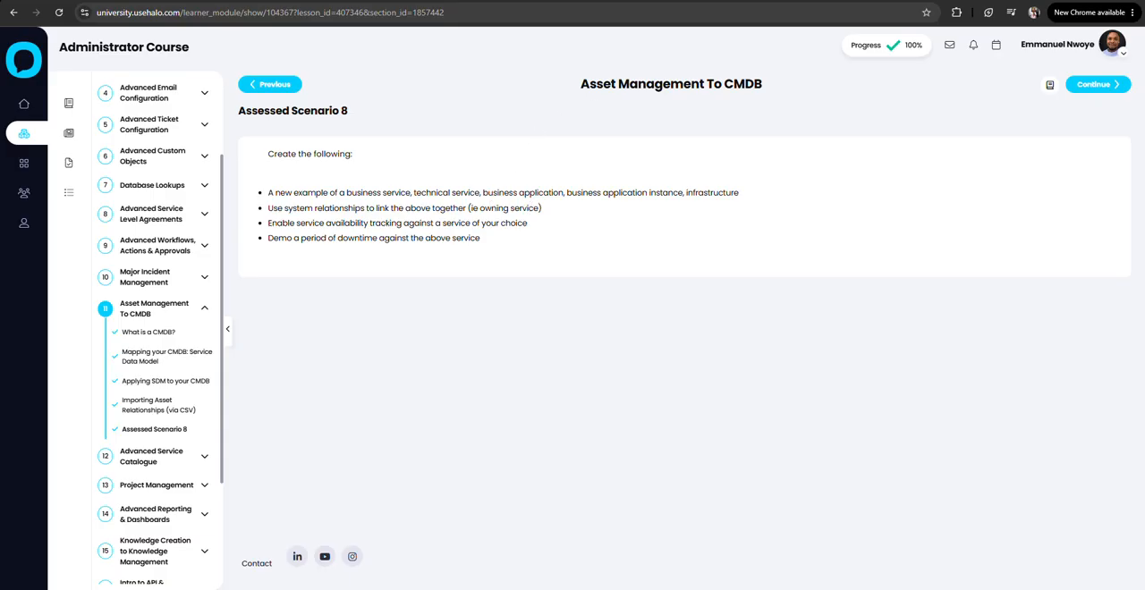
pyautogui.click(500, 1)
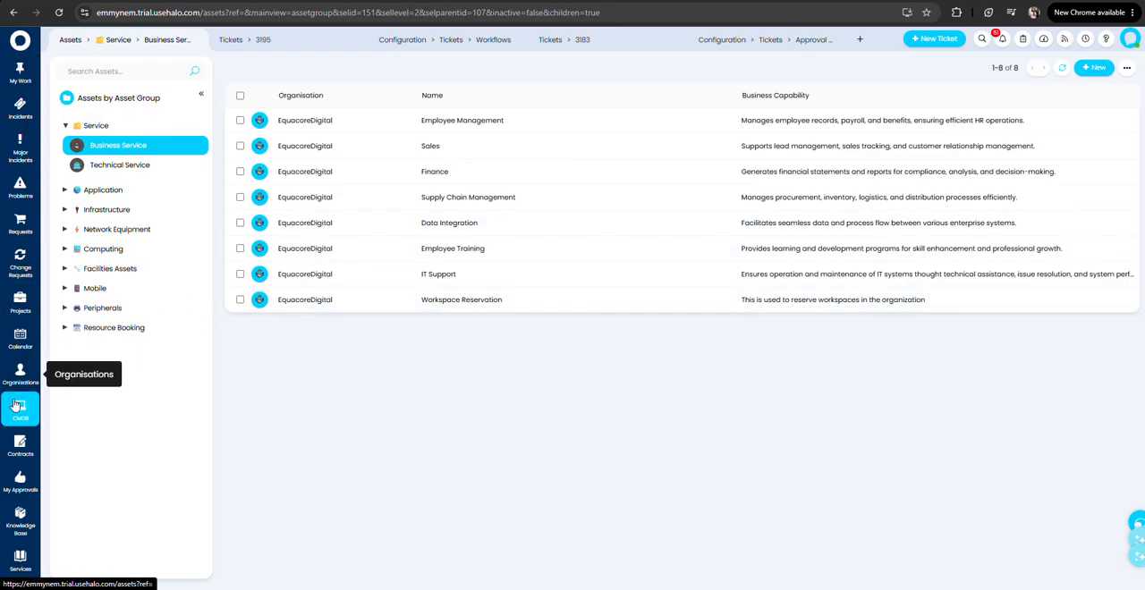
pyautogui.scroll(-2, 15, 406)
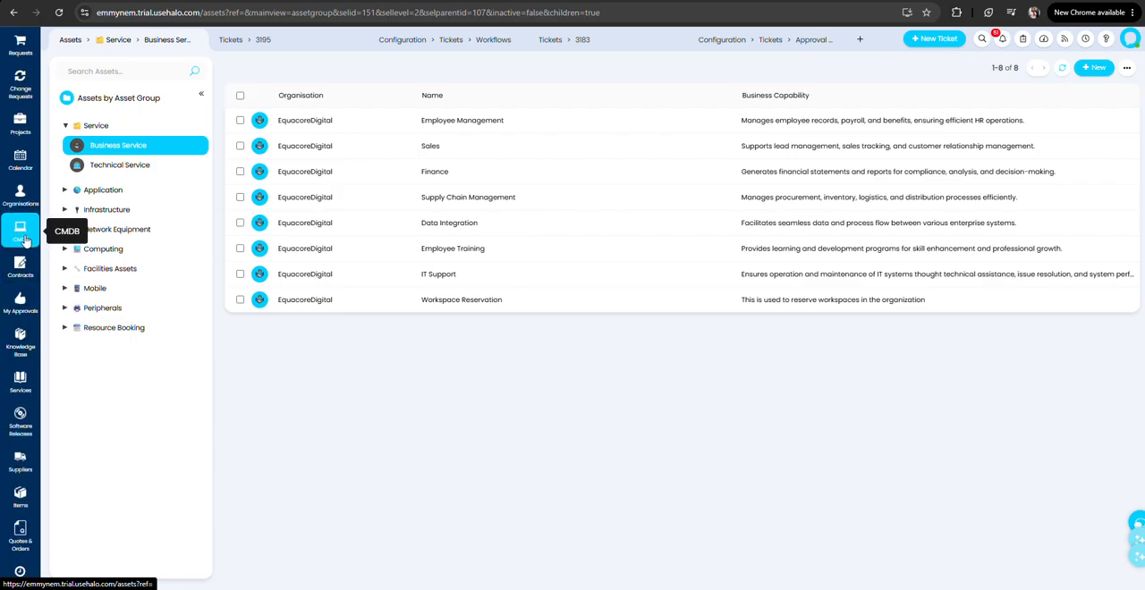
pyautogui.click(26, 239)
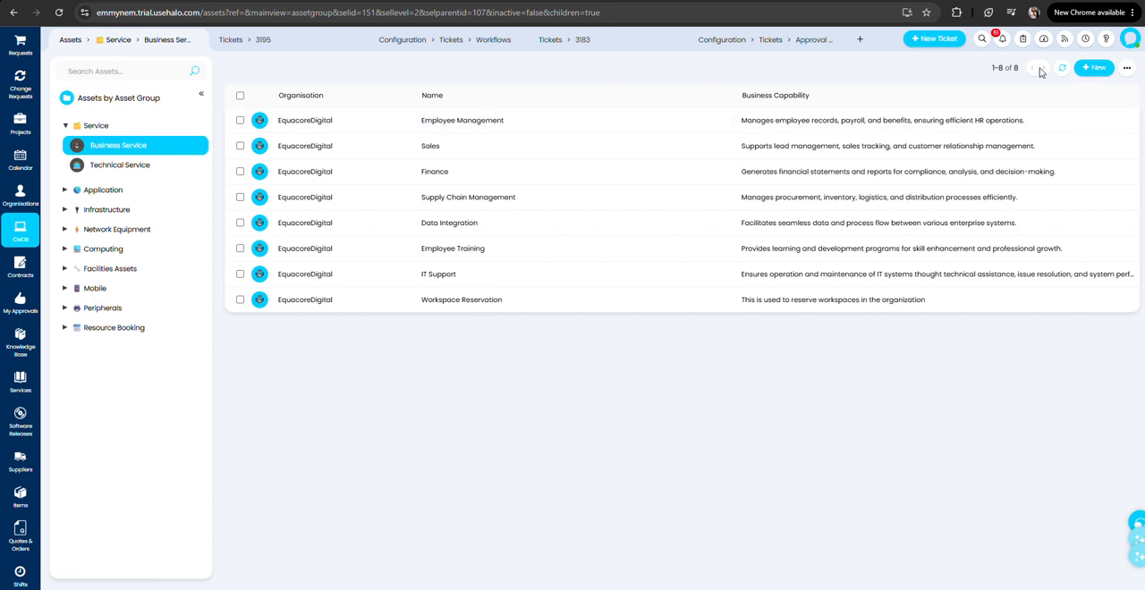
pyautogui.click(1096, 69)
pyautogui.click(1082, 88)
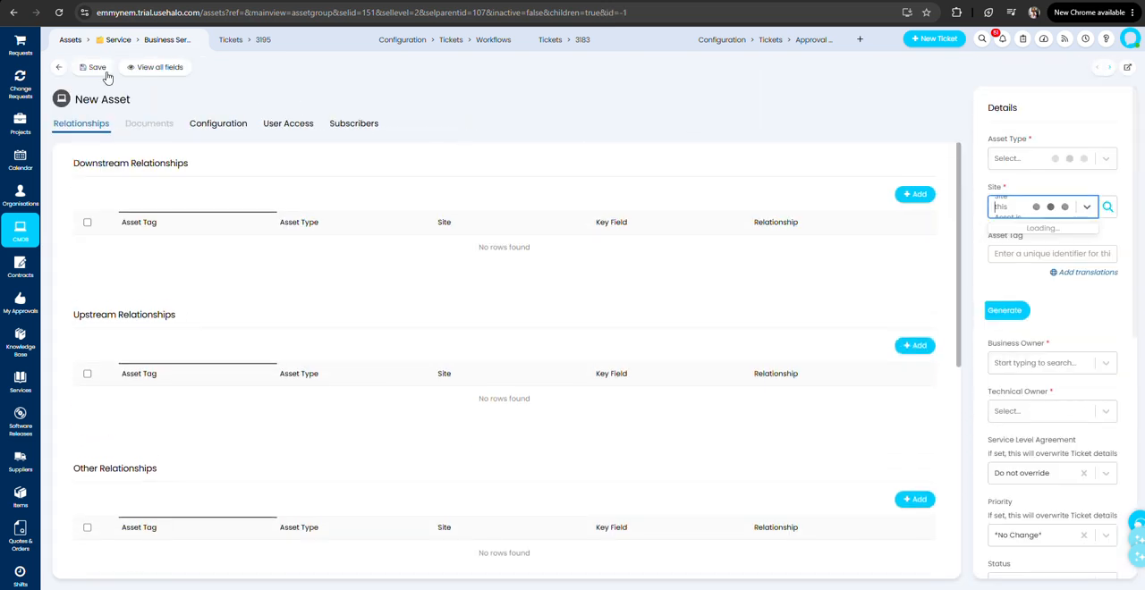
pyautogui.click(59, 70)
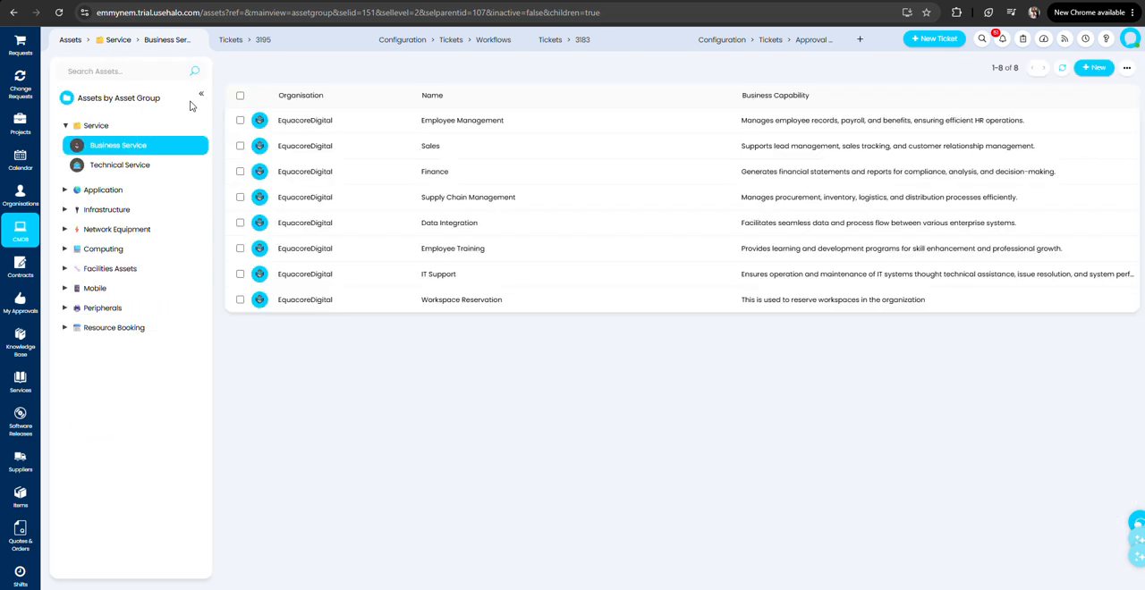
# Open the Workspace Reservation business service for editing and examine its site, business owner and approval group.
pyautogui.click(462, 302)
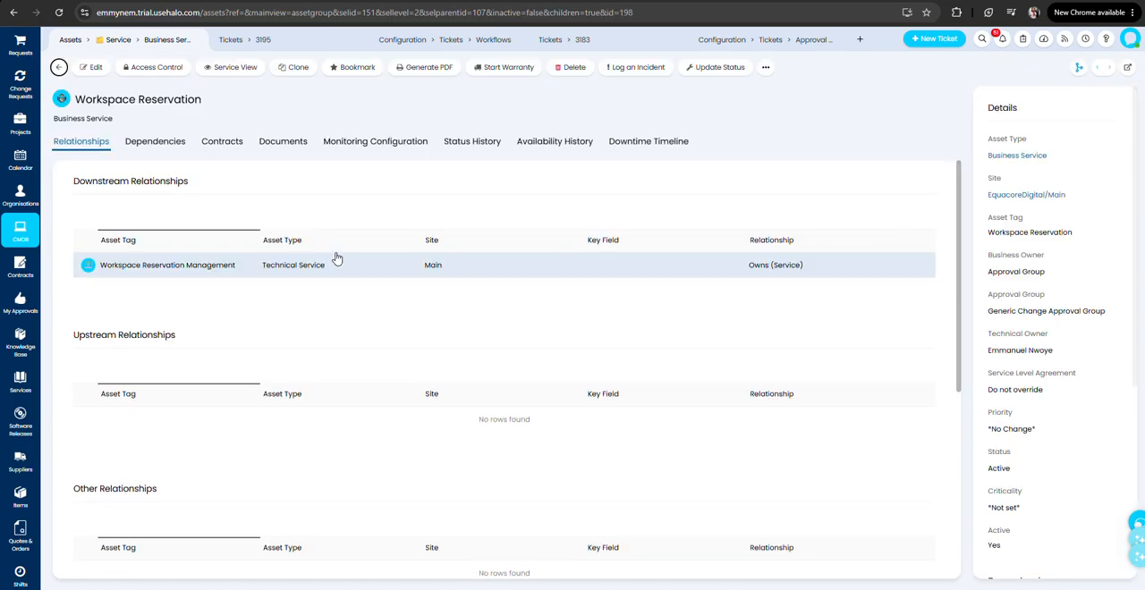
pyautogui.click(91, 67)
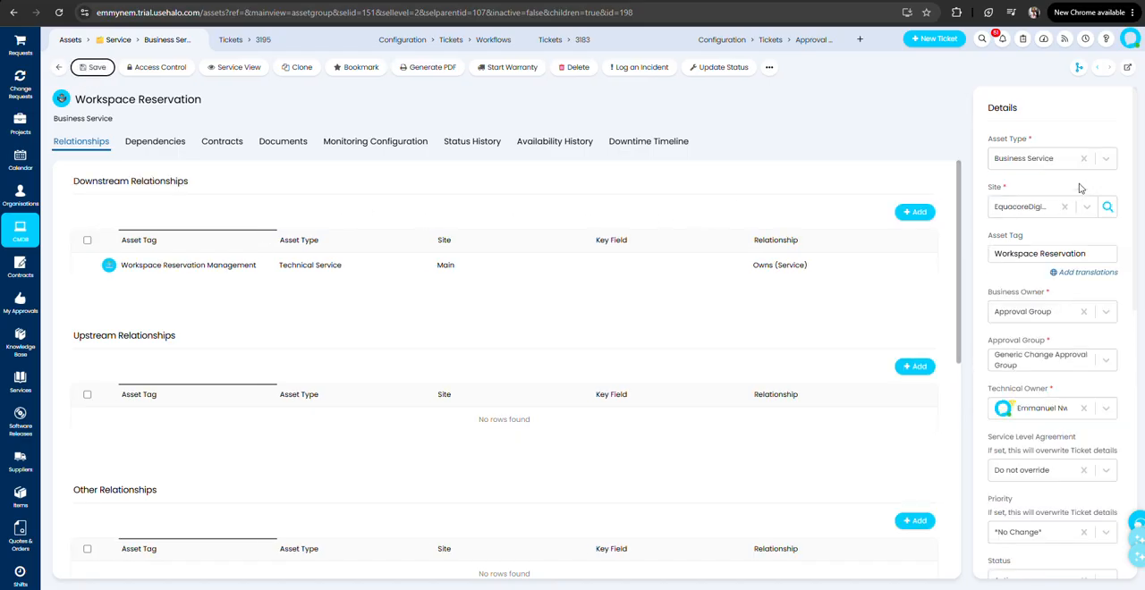
pyautogui.click(1024, 208)
pyautogui.click(1015, 190)
pyautogui.scroll(-1, 1030, 250)
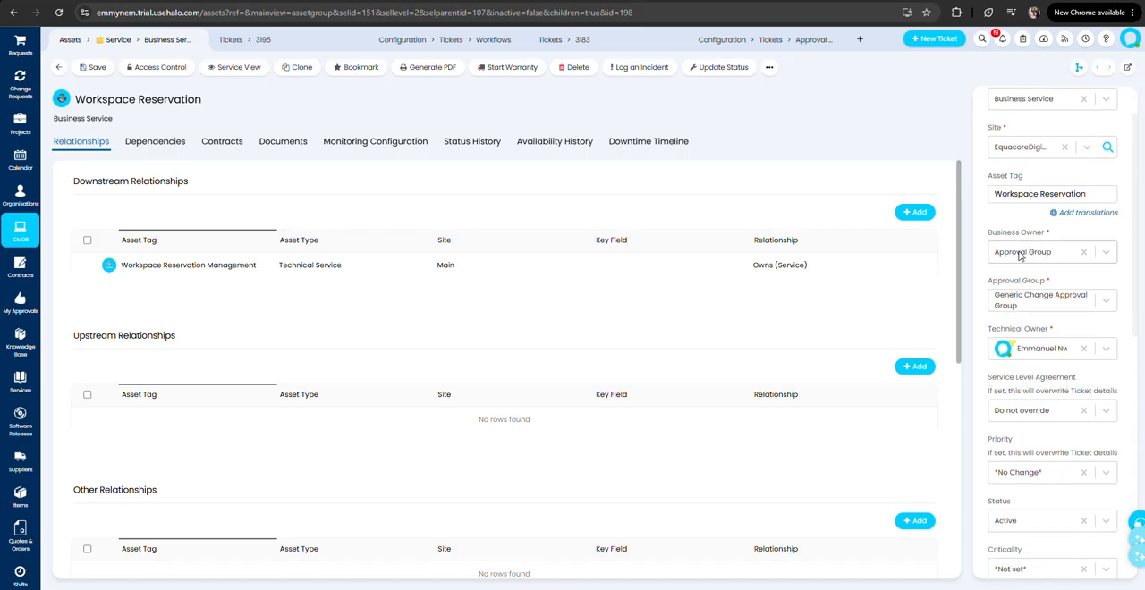
pyautogui.click(1024, 254)
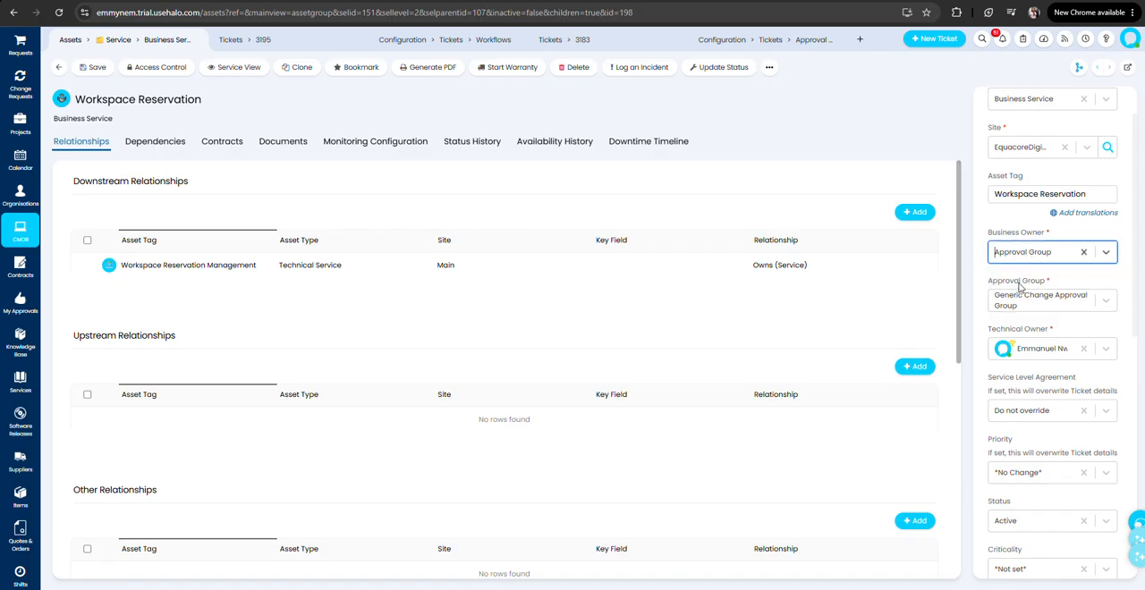
pyautogui.click(1017, 304)
pyautogui.click(1017, 304)
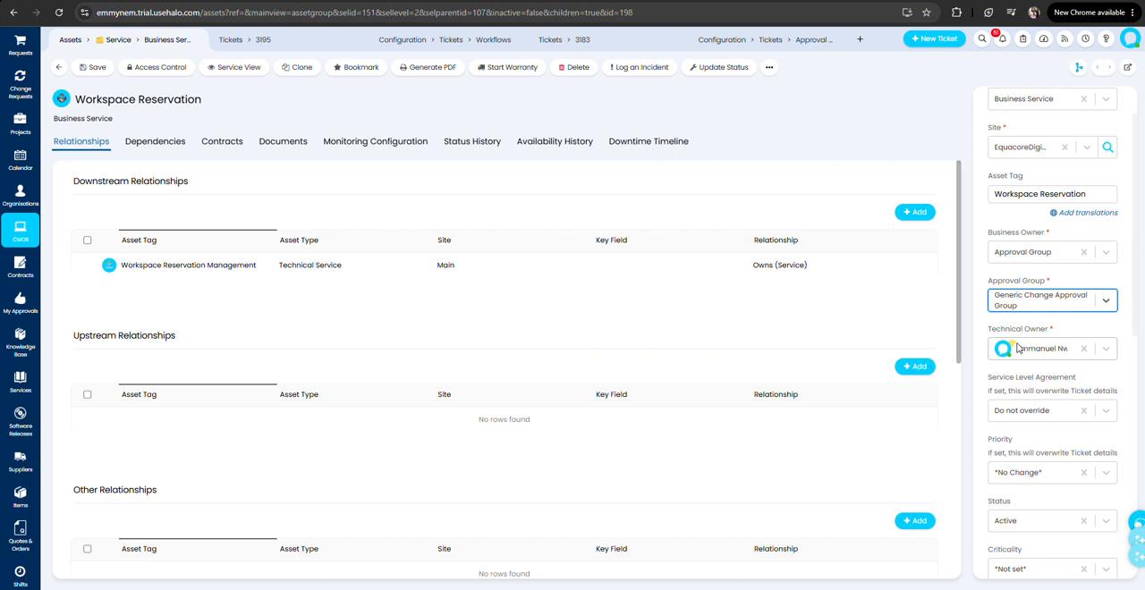
# Examine the Workspace Reservation service's status, dependencies and additional details, including its Business Capability.
pyautogui.scroll(-2, 1016, 348)
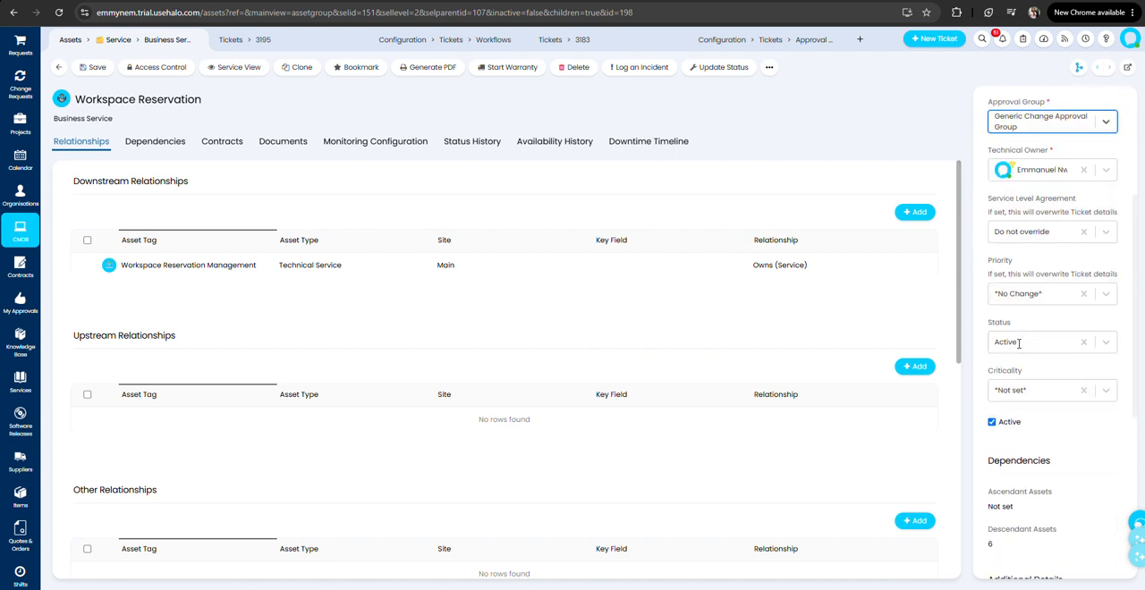
pyautogui.scroll(-2, 1032, 431)
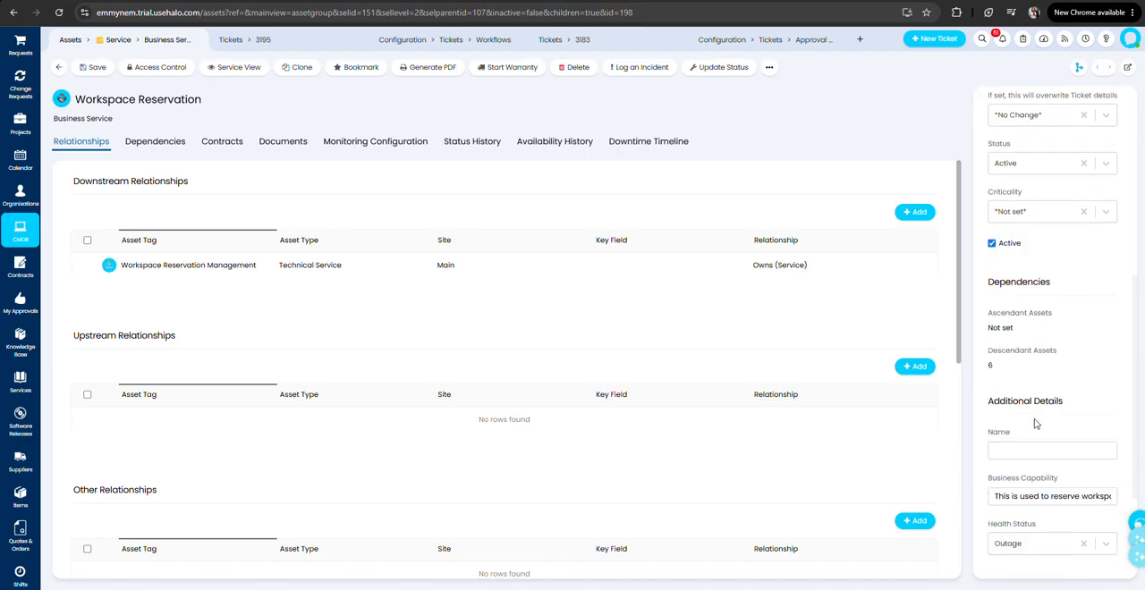
pyautogui.scroll(-1, 1017, 313)
pyautogui.click(1015, 377)
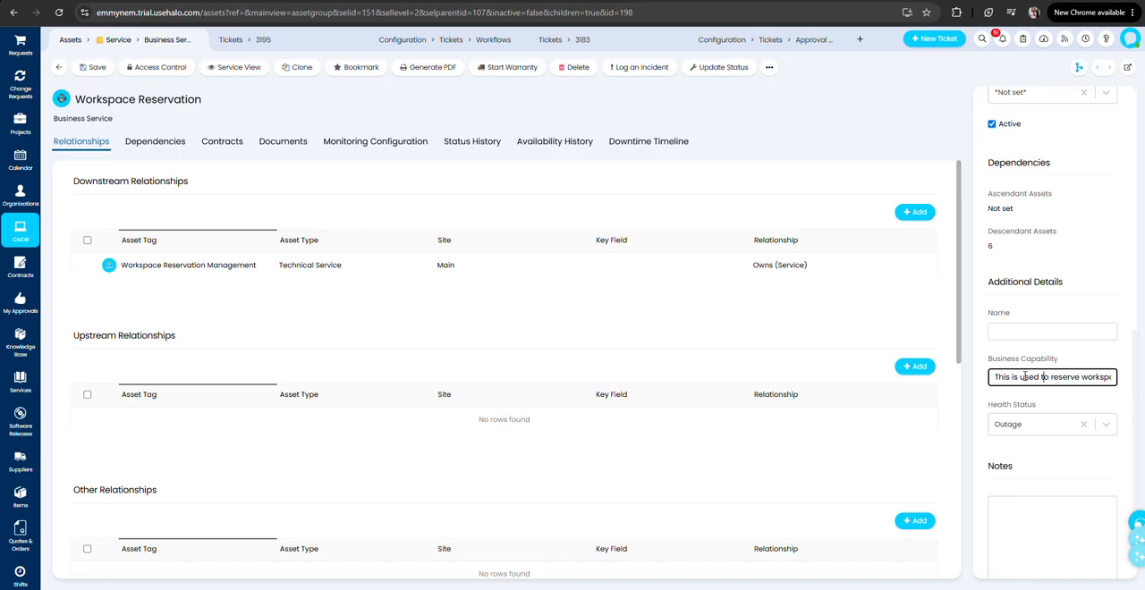
pyautogui.scroll(3, 1025, 378)
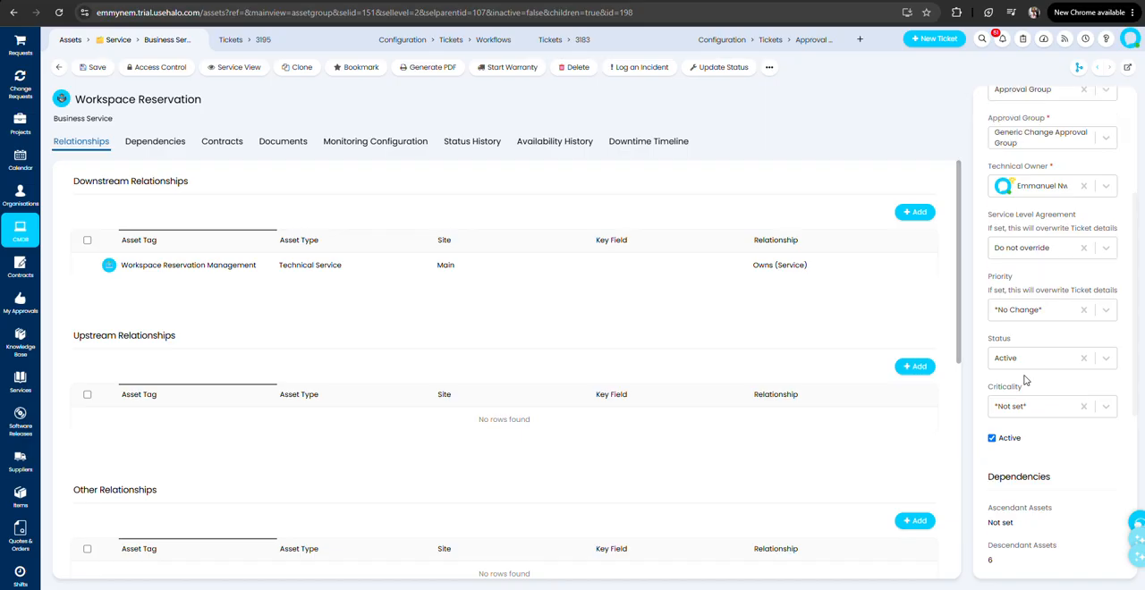
pyautogui.scroll(2, 1025, 378)
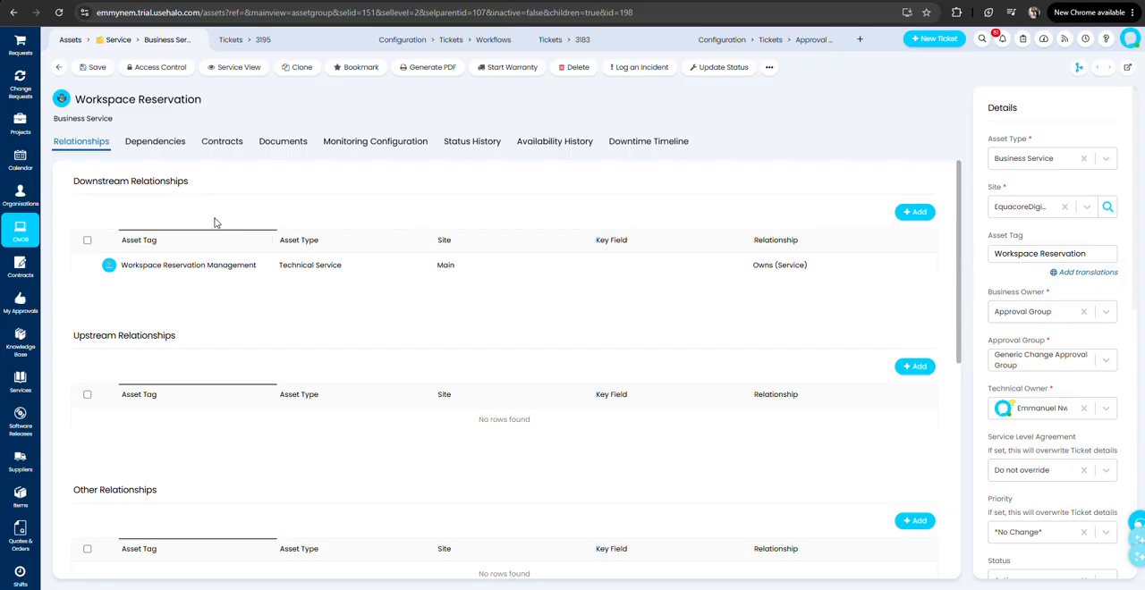
# Leave the Workspace Reservation record and list the assets in the Technical Service group.
pyautogui.click(59, 68)
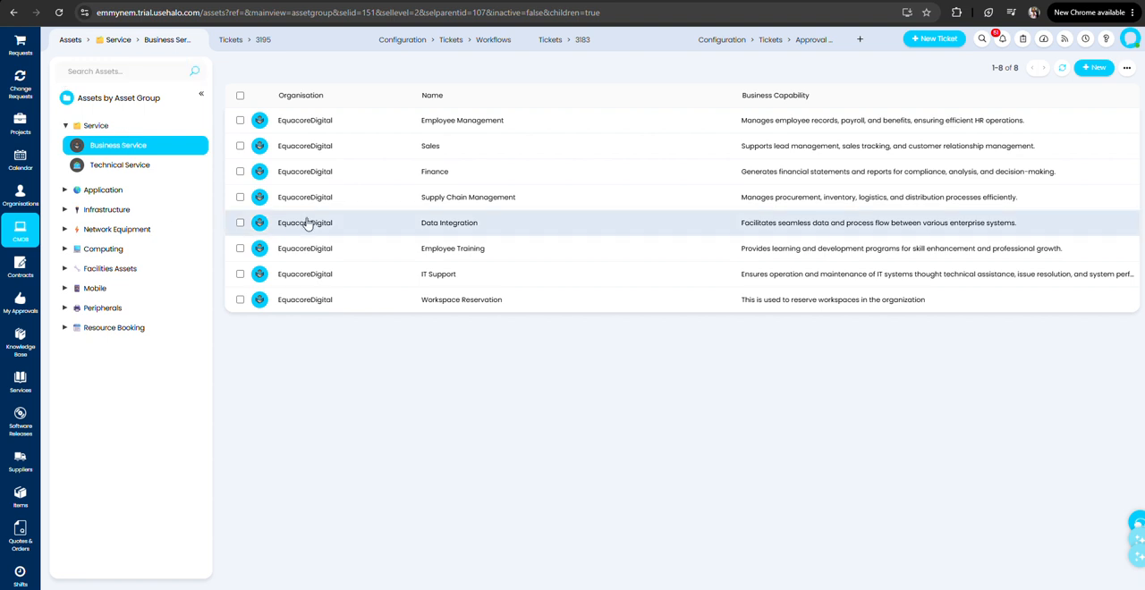
pyautogui.click(113, 168)
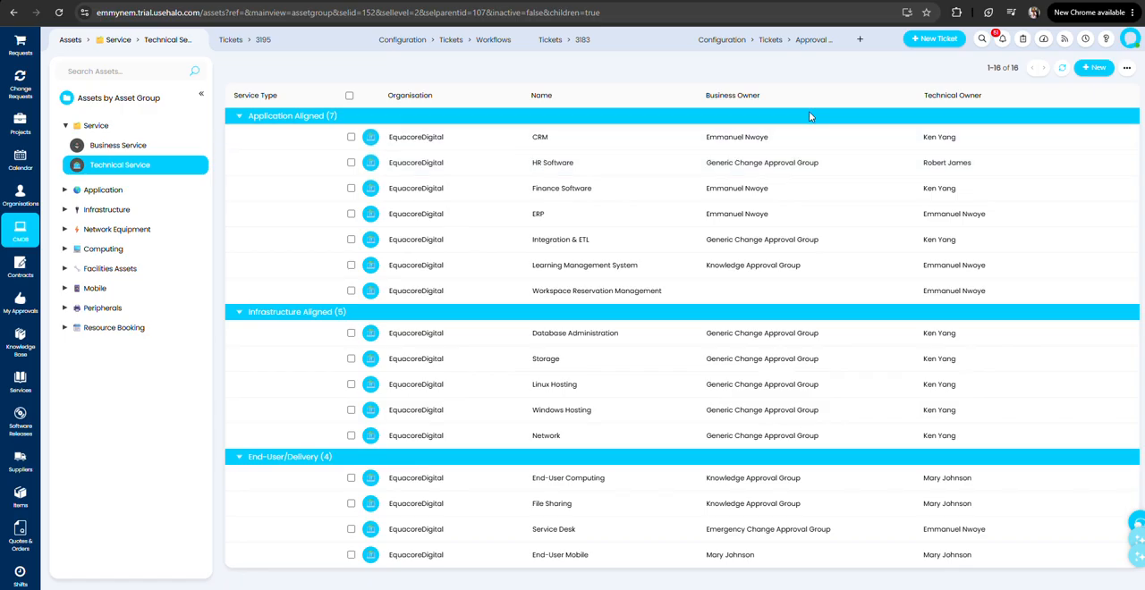
pyautogui.click(1093, 68)
pyautogui.click(1074, 86)
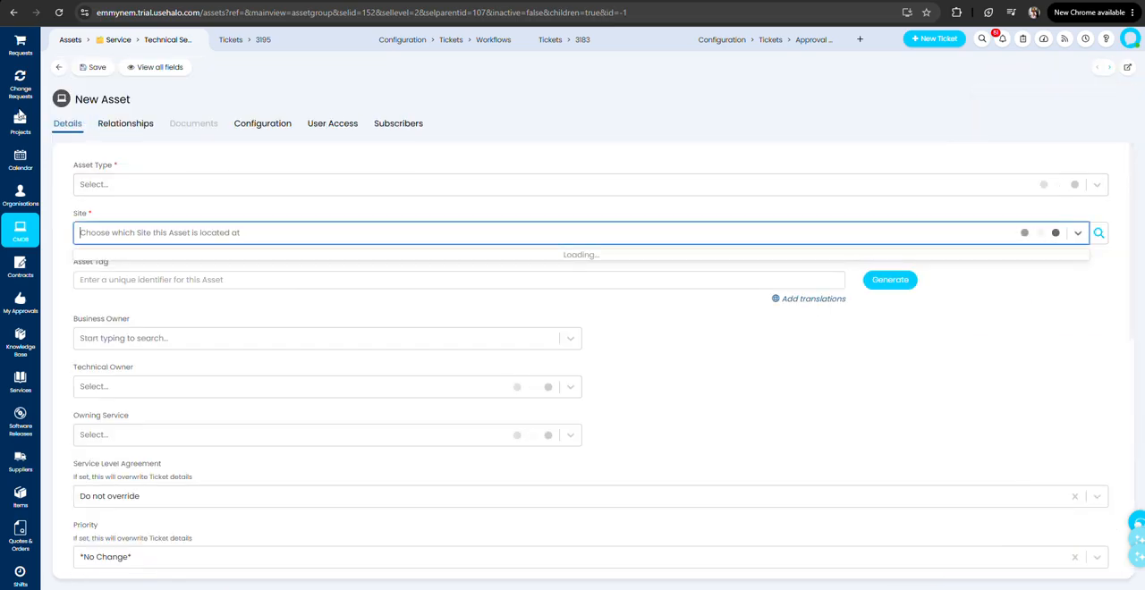
pyautogui.click(54, 66)
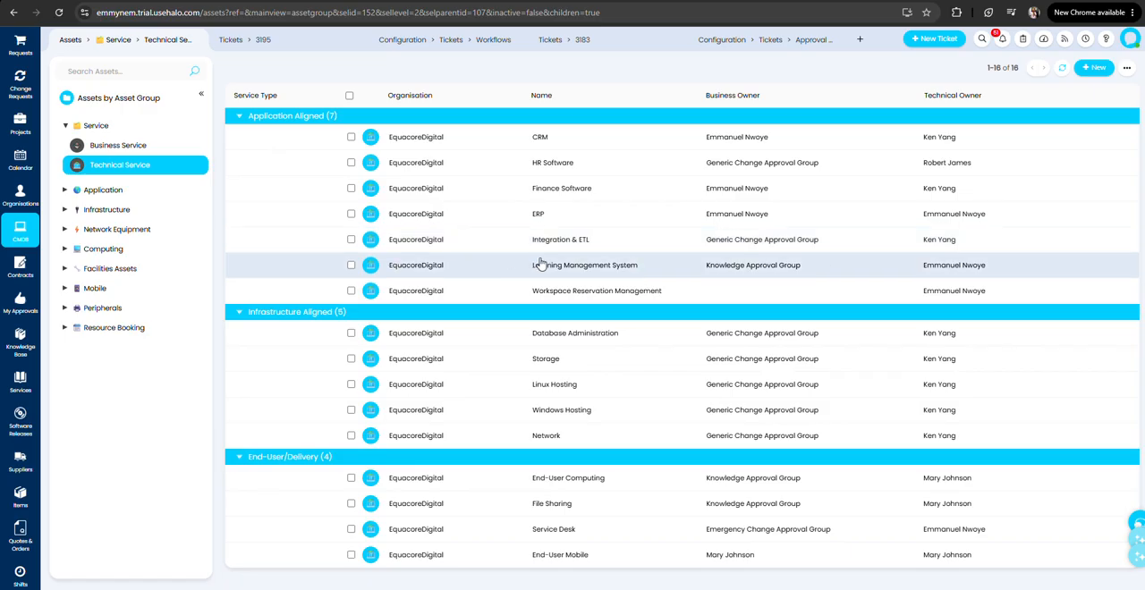
# Open the Workspace Reservation Management technical service for editing and examine the available asset types.
pyautogui.click(479, 300)
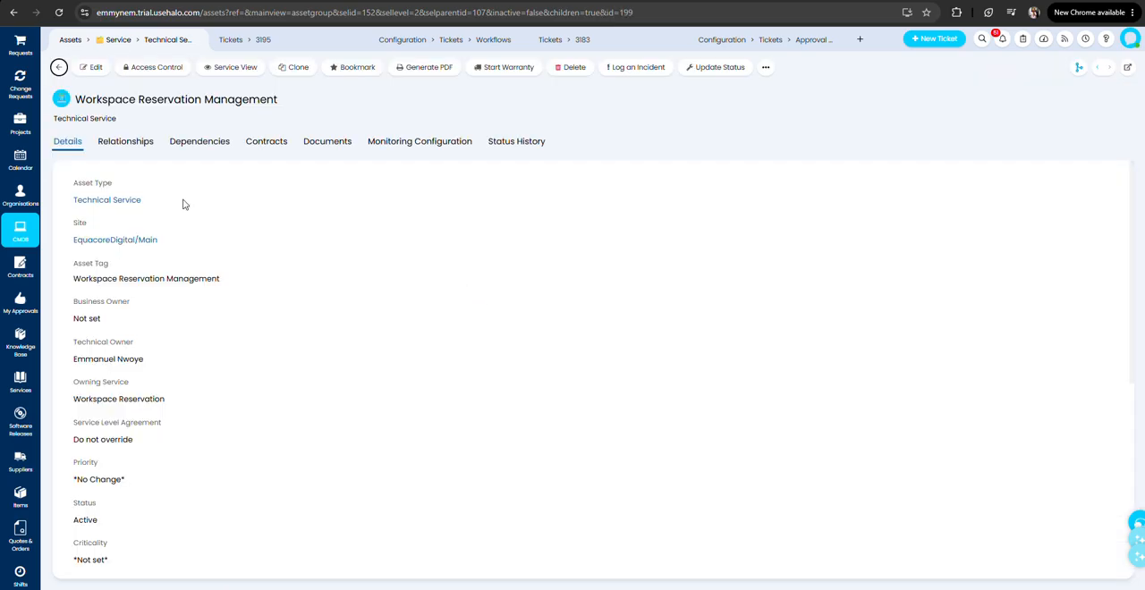
pyautogui.click(91, 69)
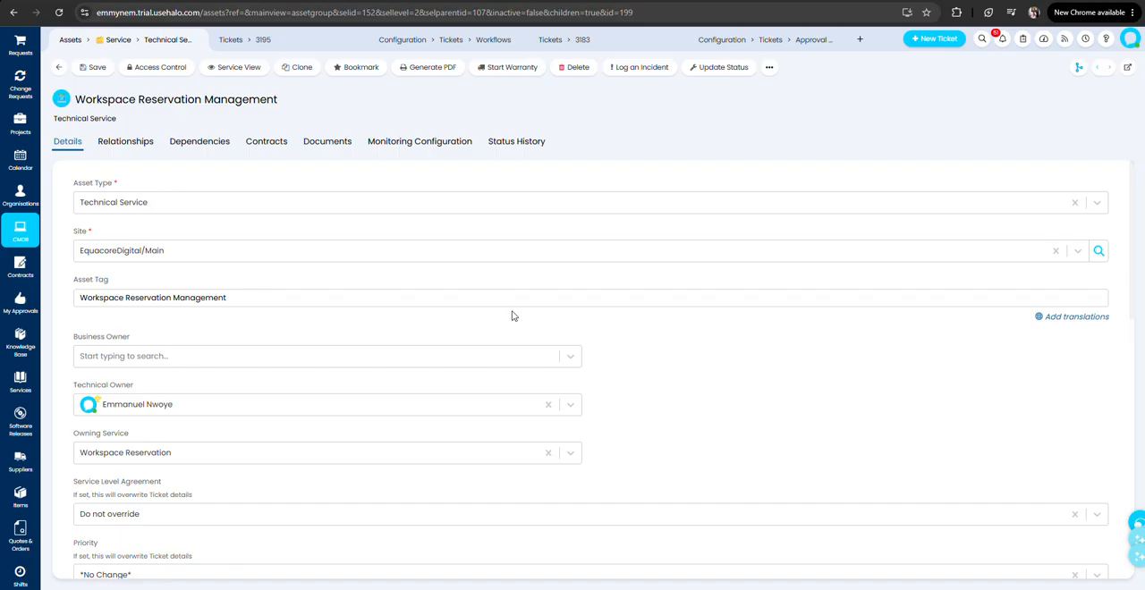
pyautogui.click(176, 204)
pyautogui.click(176, 204)
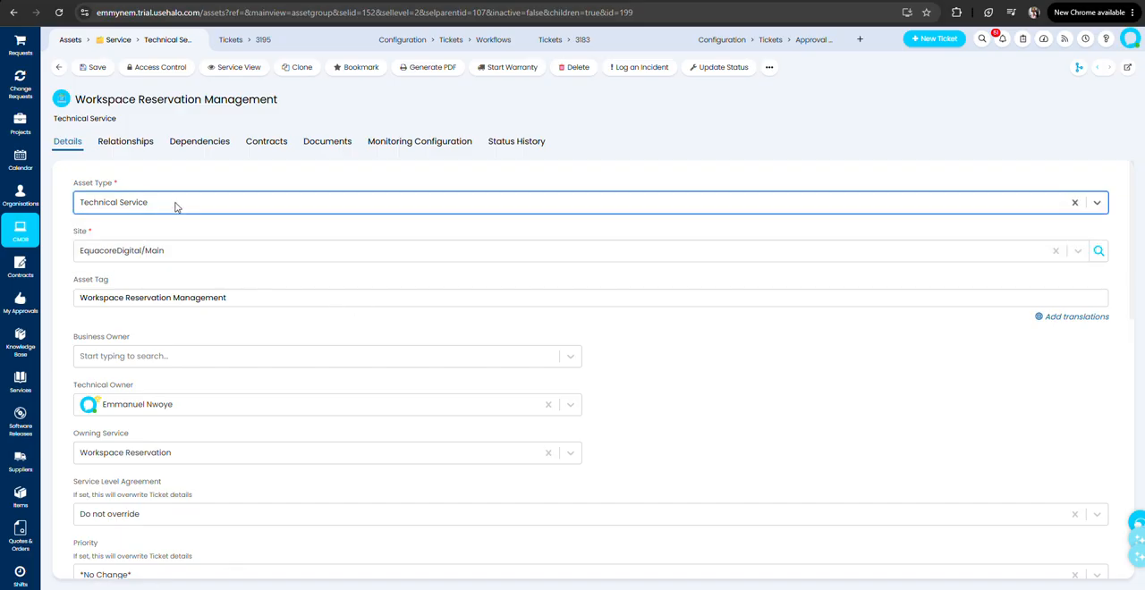
pyautogui.click(117, 205)
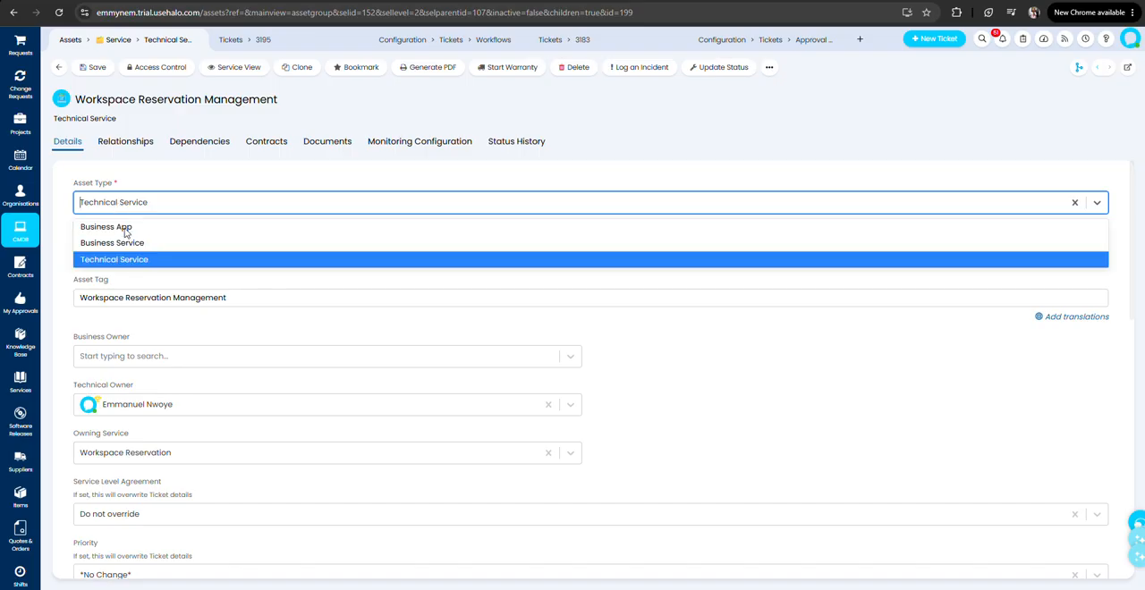
pyautogui.click(158, 185)
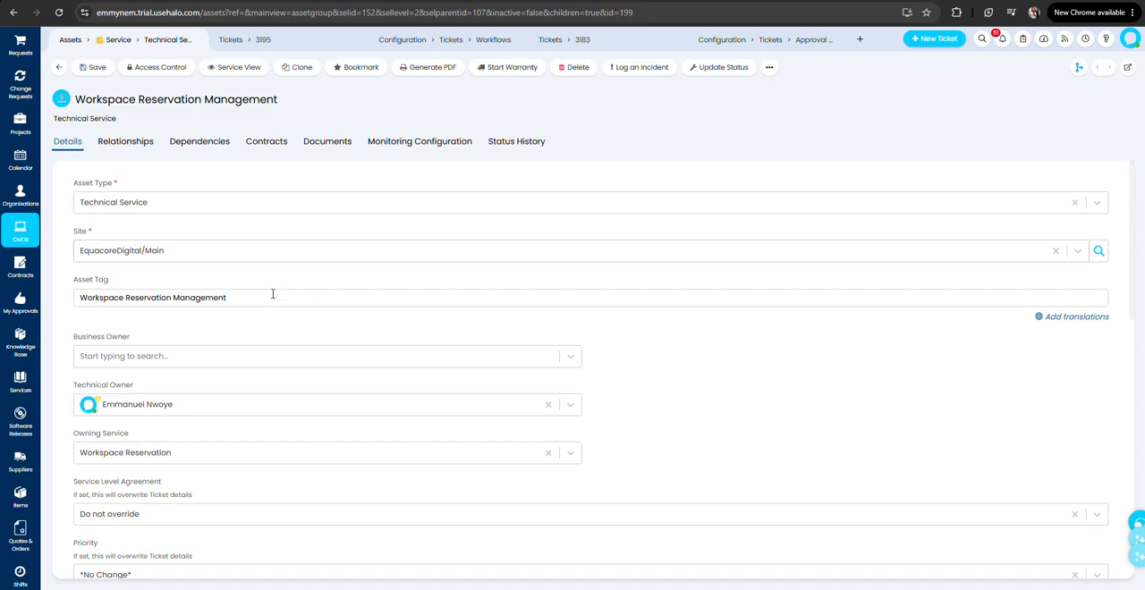
# Examine the technical service's asset tag, its owner fields and the options for its owning service.
pyautogui.moveTo(273, 294); pyautogui.dragTo(78, 297)
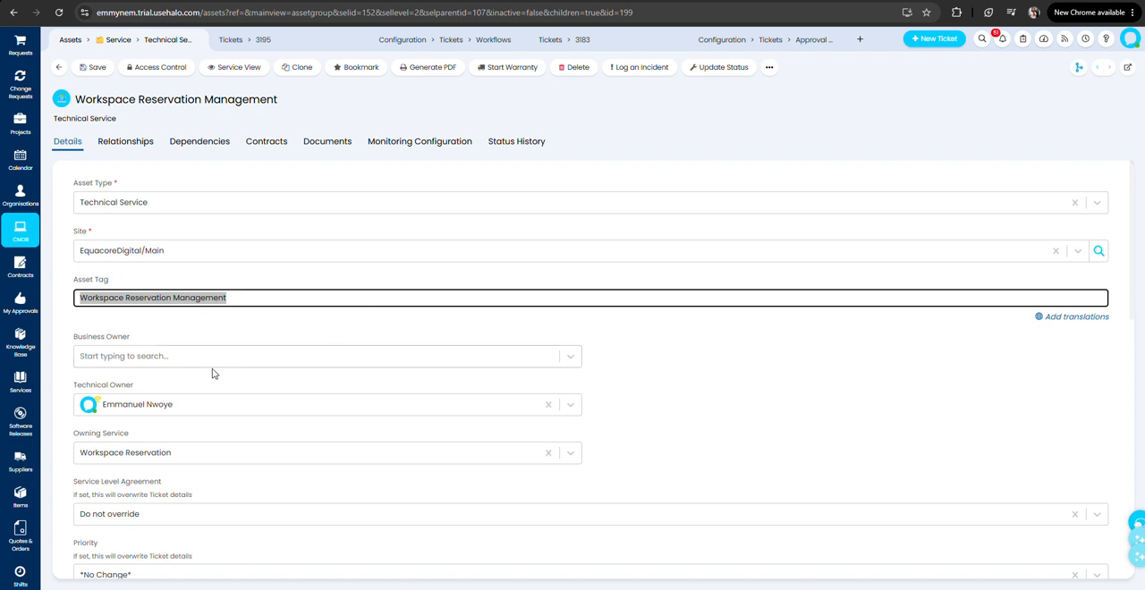
pyautogui.click(135, 338)
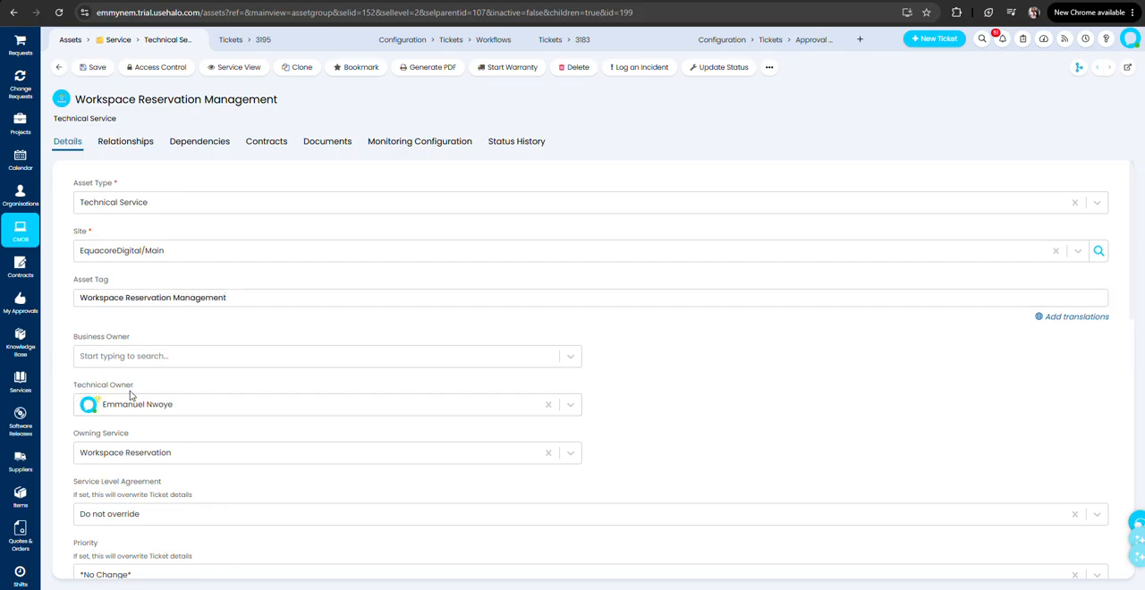
pyautogui.scroll(-1, 243, 435)
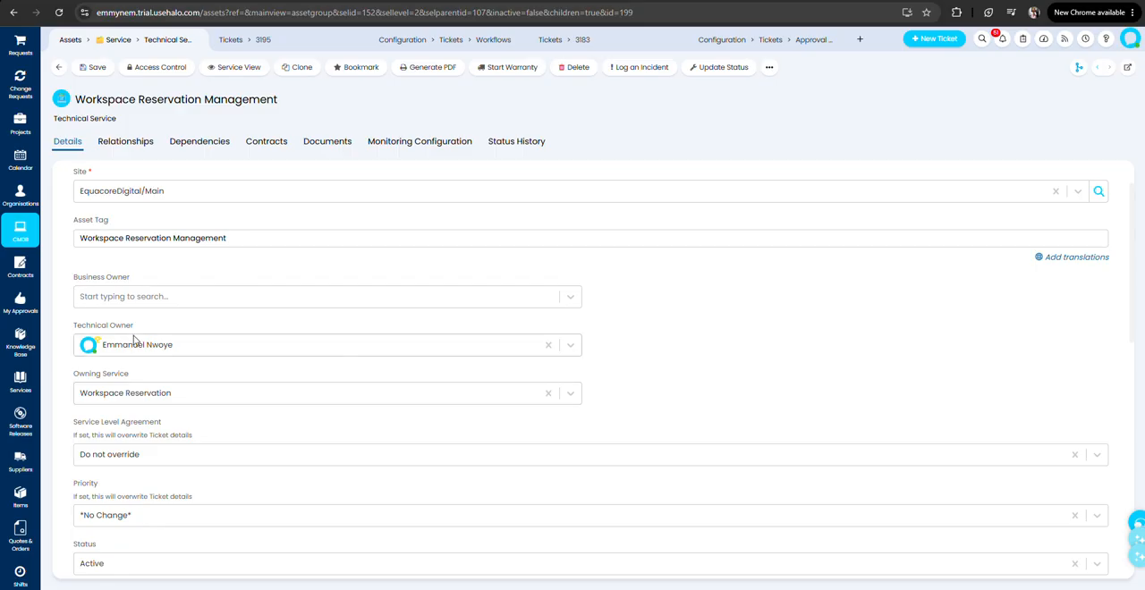
pyautogui.click(165, 392)
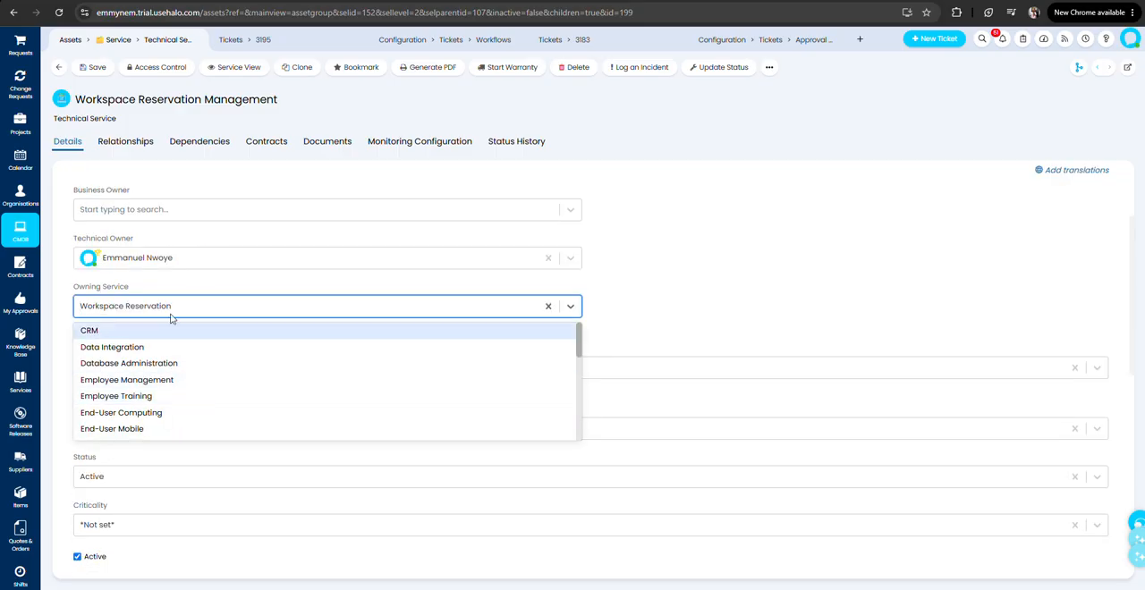
pyautogui.click(667, 286)
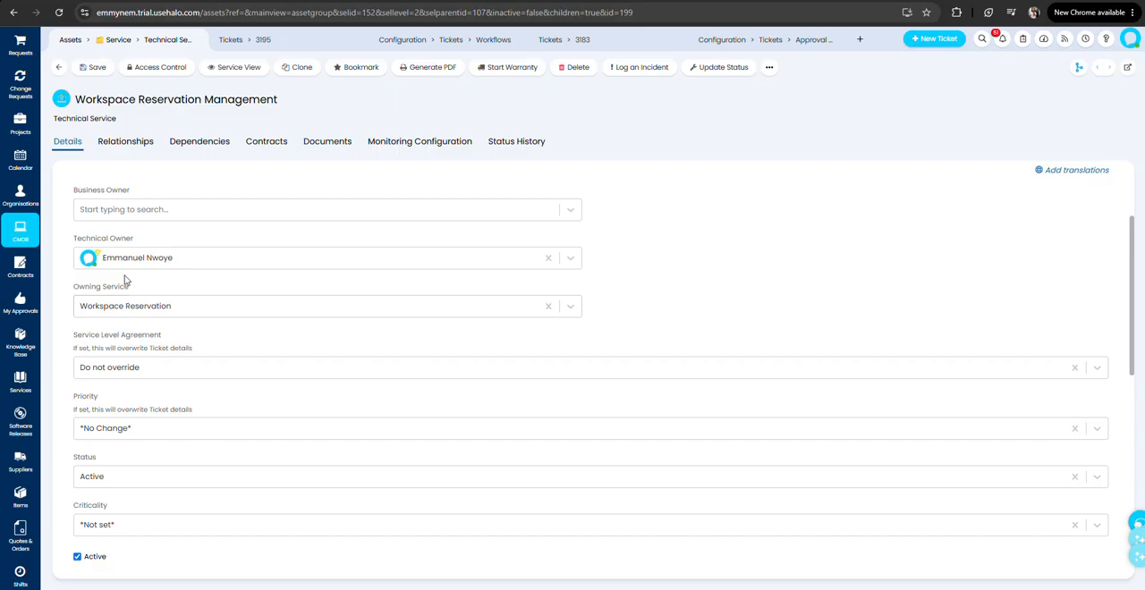
# Review the technical service's upstream and downstream relationships against the scenario's owning service requirement.
pyautogui.click(109, 146)
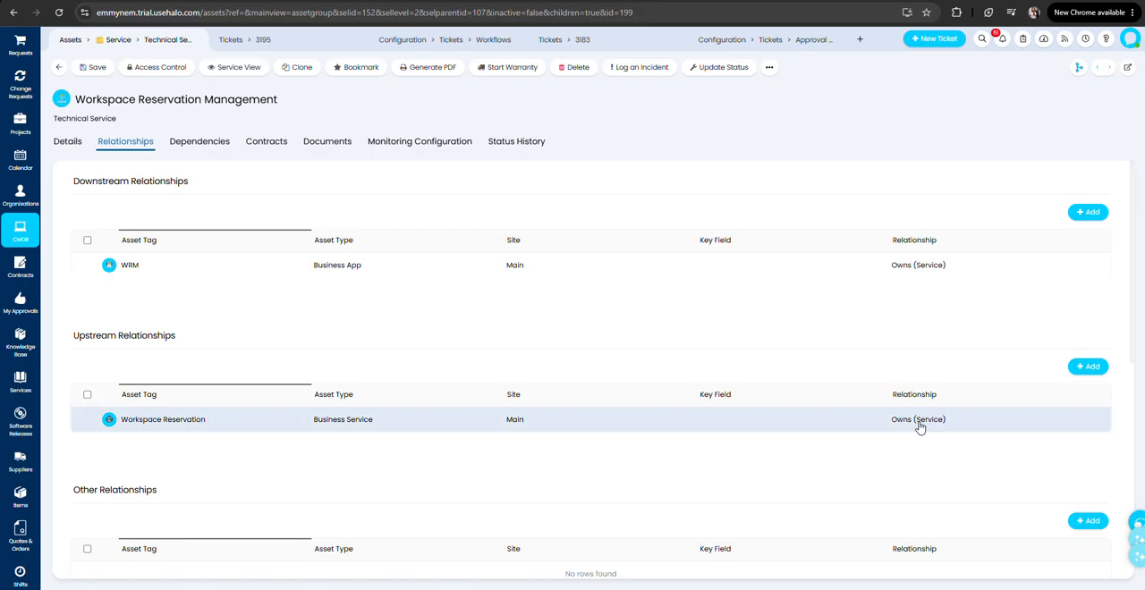
pyautogui.hotkey('ctrl', 'Tab')
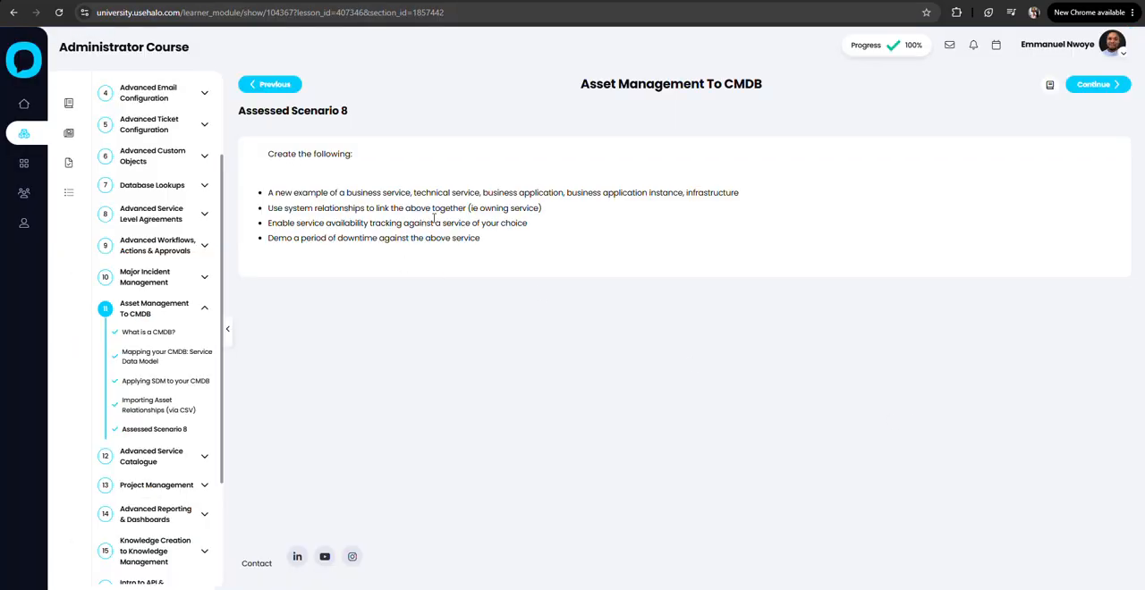
pyautogui.moveTo(540, 208); pyautogui.dragTo(444, 208)
pyautogui.click(391, 179)
pyautogui.hotkey('ctrl', 'shift', 'Tab')
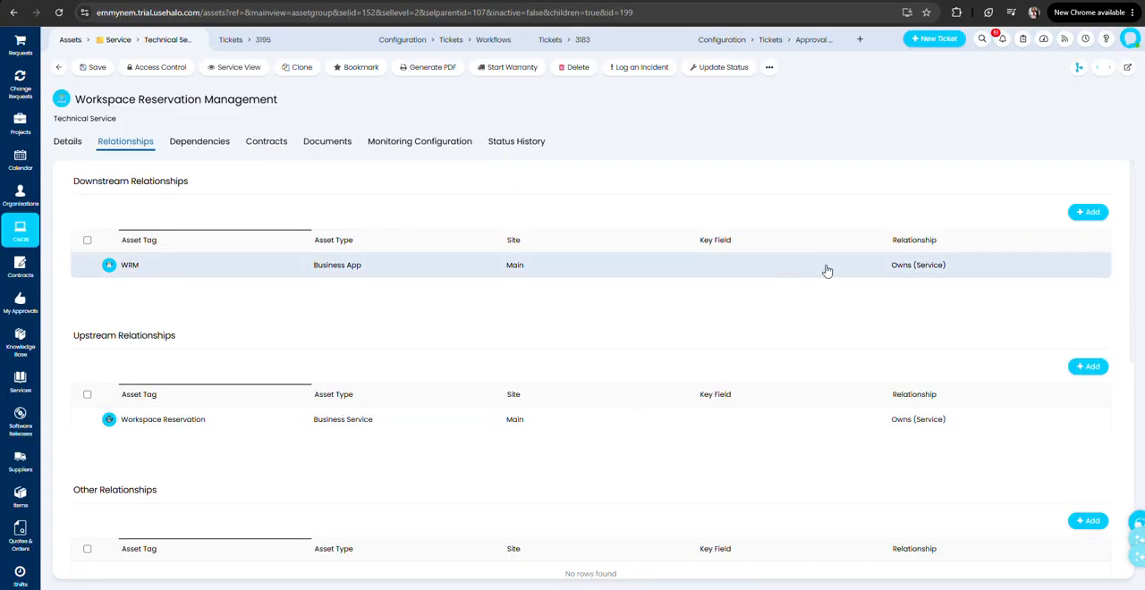
# Try to add the Workspace Reservation business service as an upstream relationship of the Workspace Reservation Management technical service.
pyautogui.click(1084, 368)
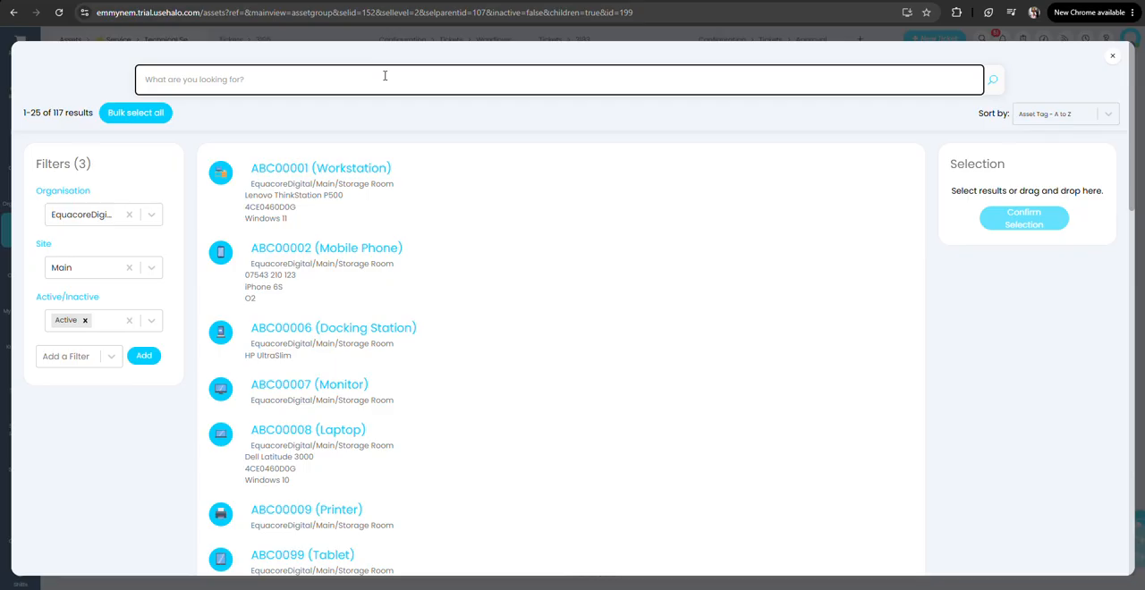
pyautogui.write('workspa')
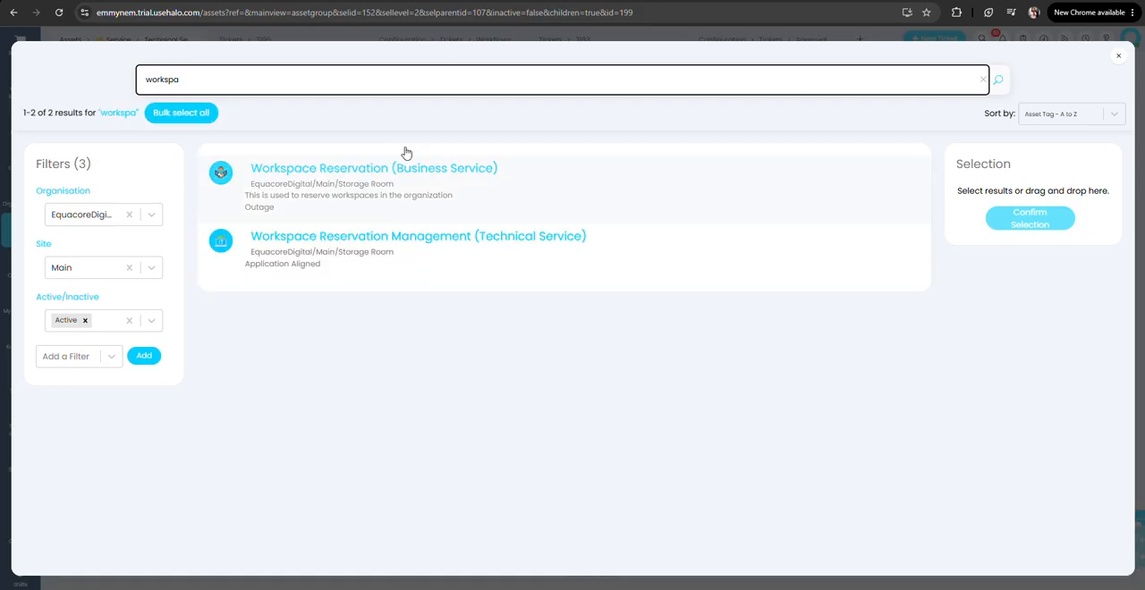
pyautogui.click(498, 194)
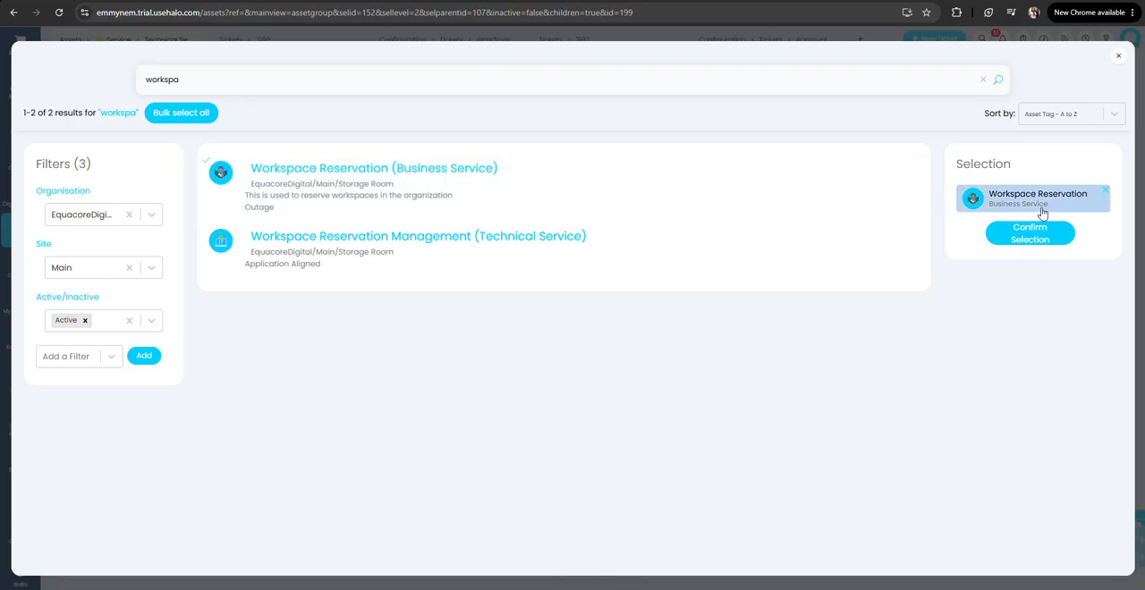
pyautogui.click(1054, 242)
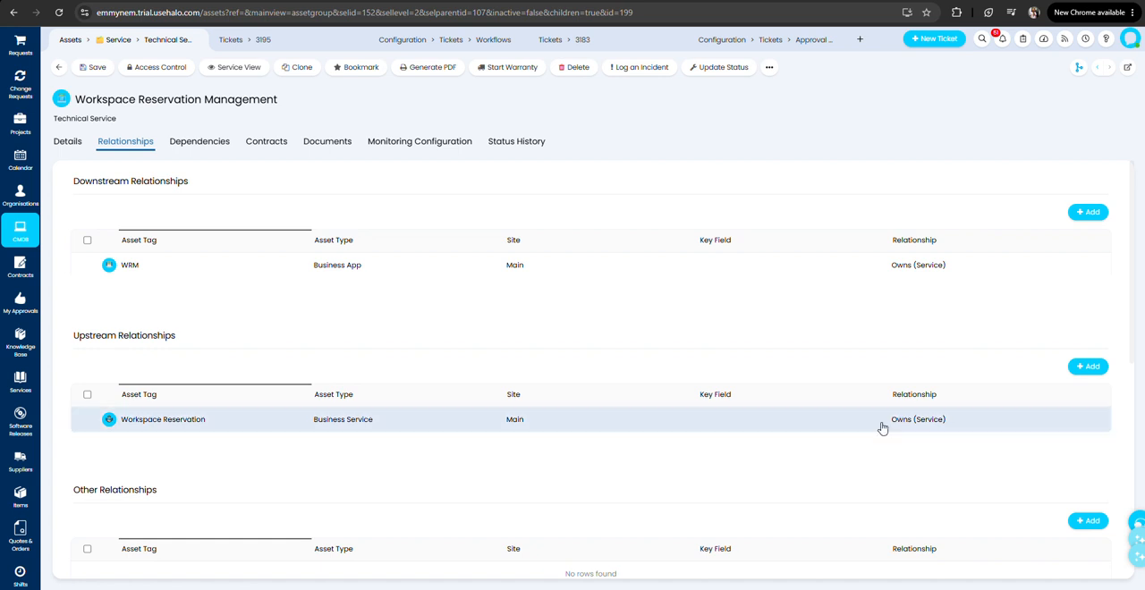
# Review the technical service's downstream, upstream and other relationships, along with its related services and knowledge base sections.
pyautogui.scroll(-2, 771, 407)
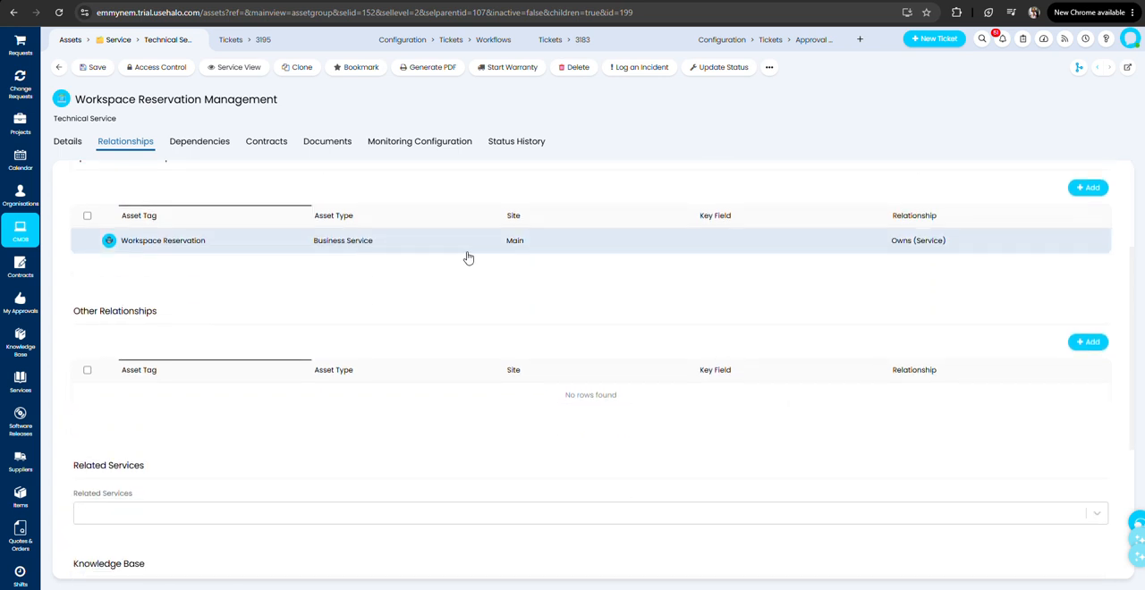
pyautogui.scroll(1, 203, 217)
pyautogui.scroll(1, 977, 314)
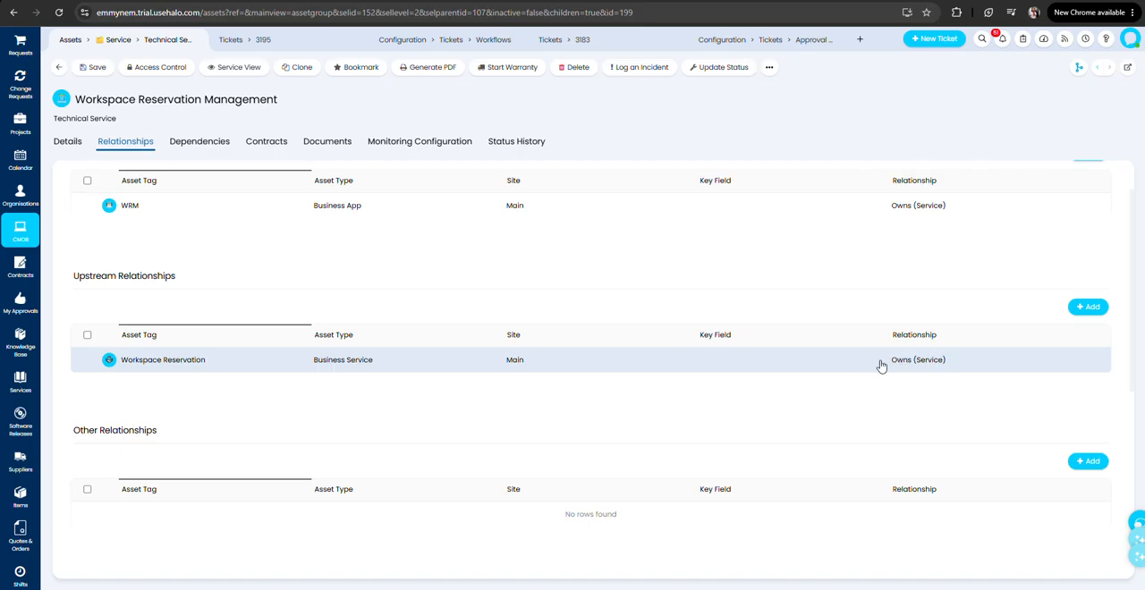
pyautogui.scroll(1, 905, 365)
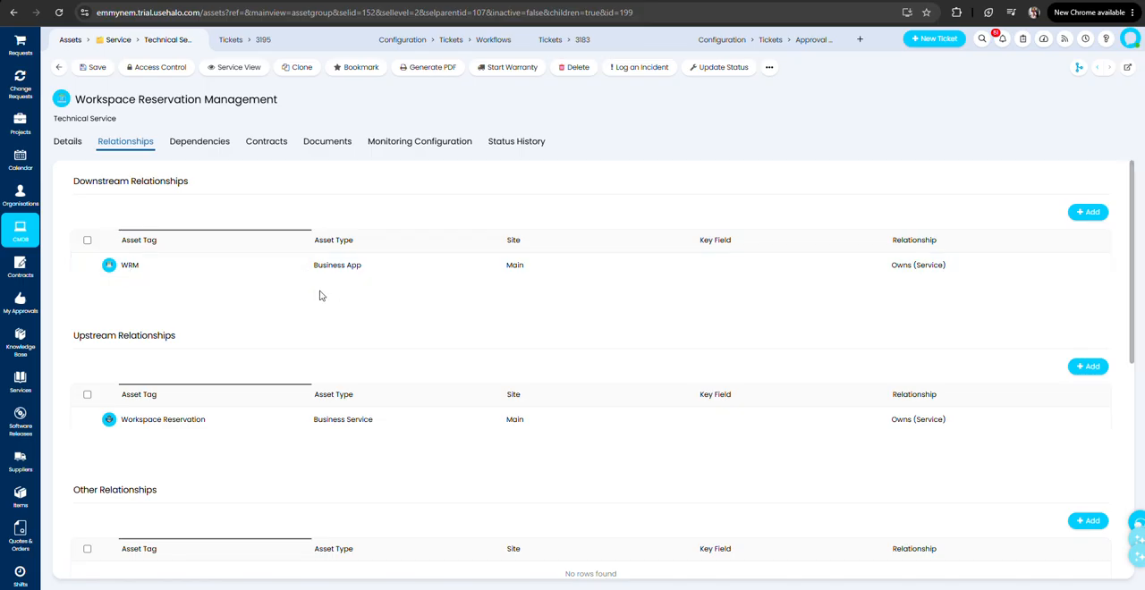
pyautogui.scroll(-5, 355, 298)
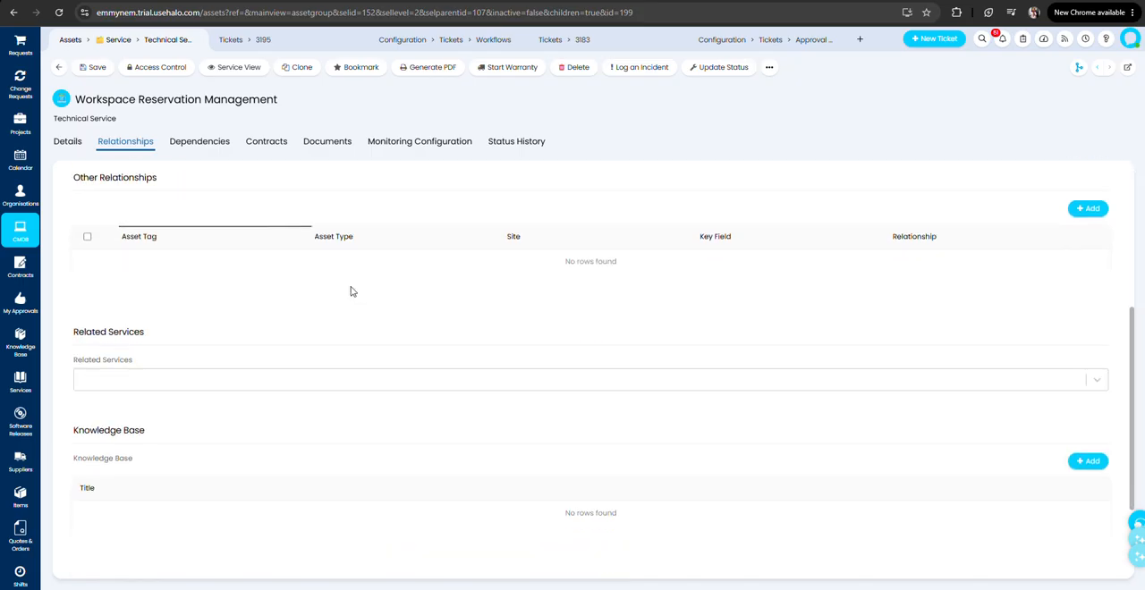
# Leave the technical service and open the WRM business app from the Application group for editing.
pyautogui.click(59, 68)
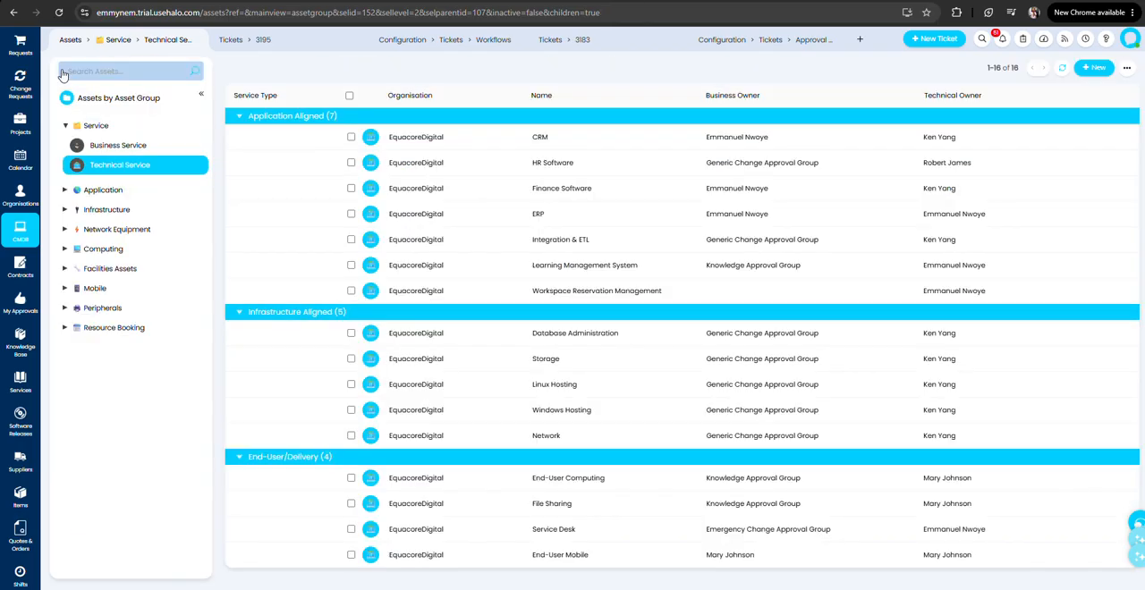
pyautogui.click(66, 189)
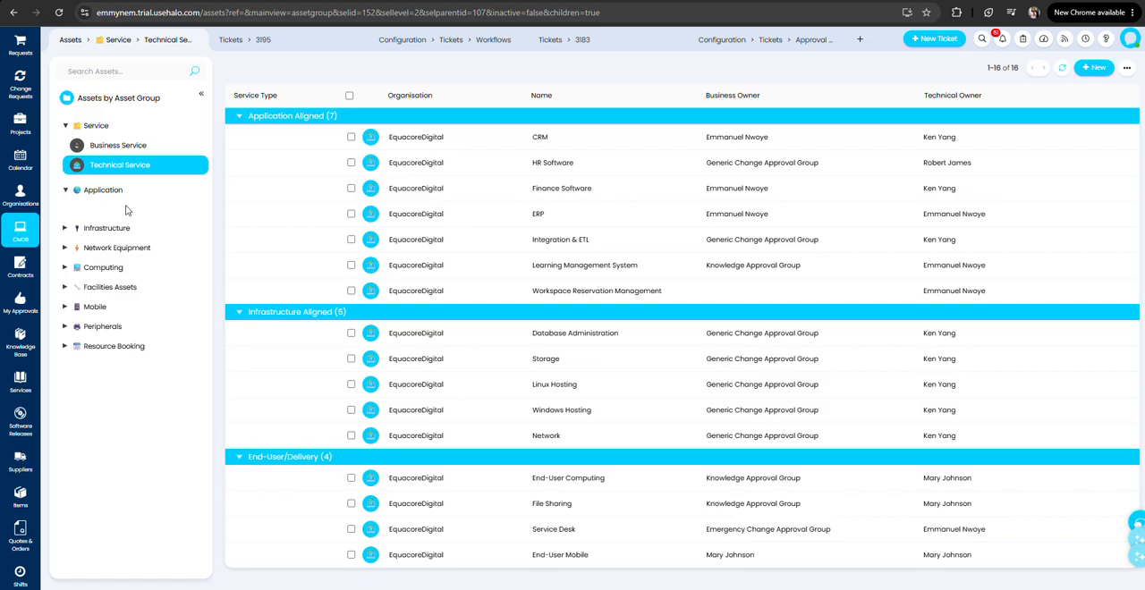
pyautogui.click(104, 210)
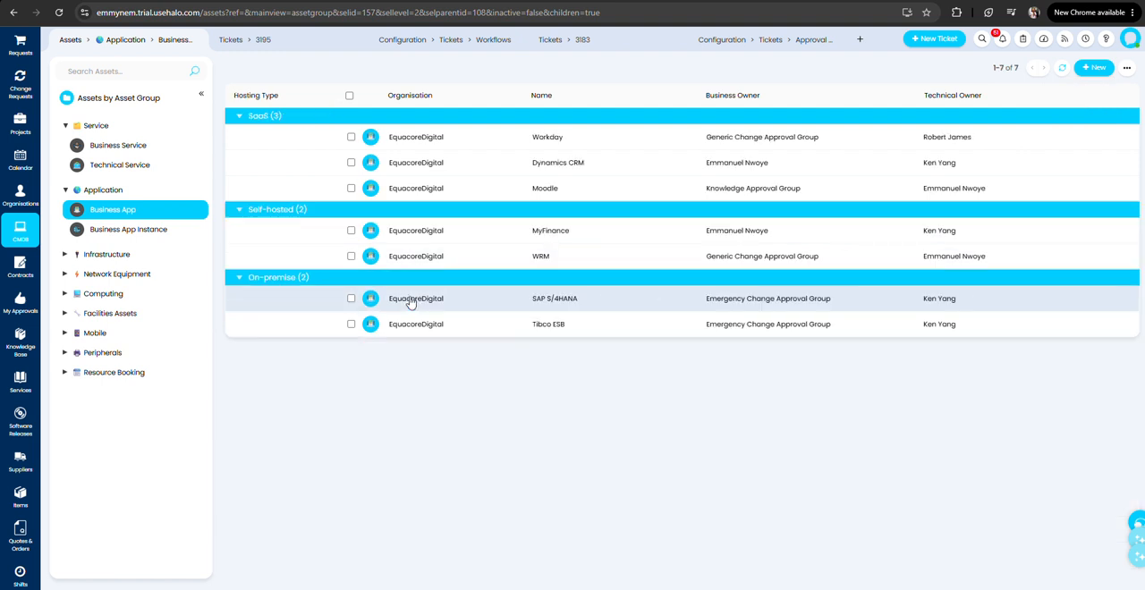
pyautogui.click(579, 262)
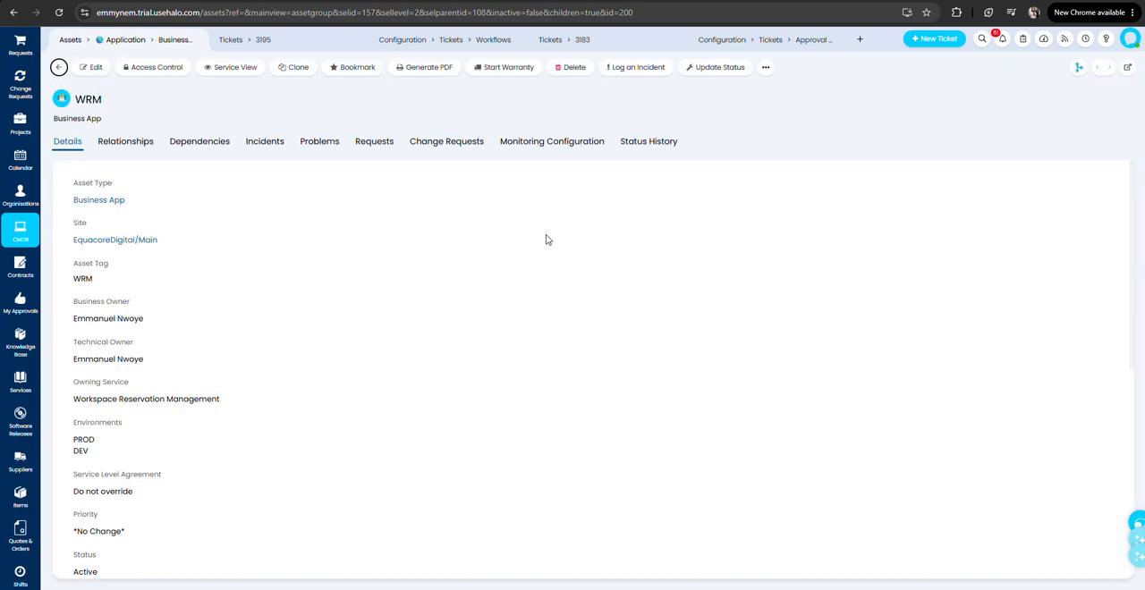
pyautogui.click(91, 67)
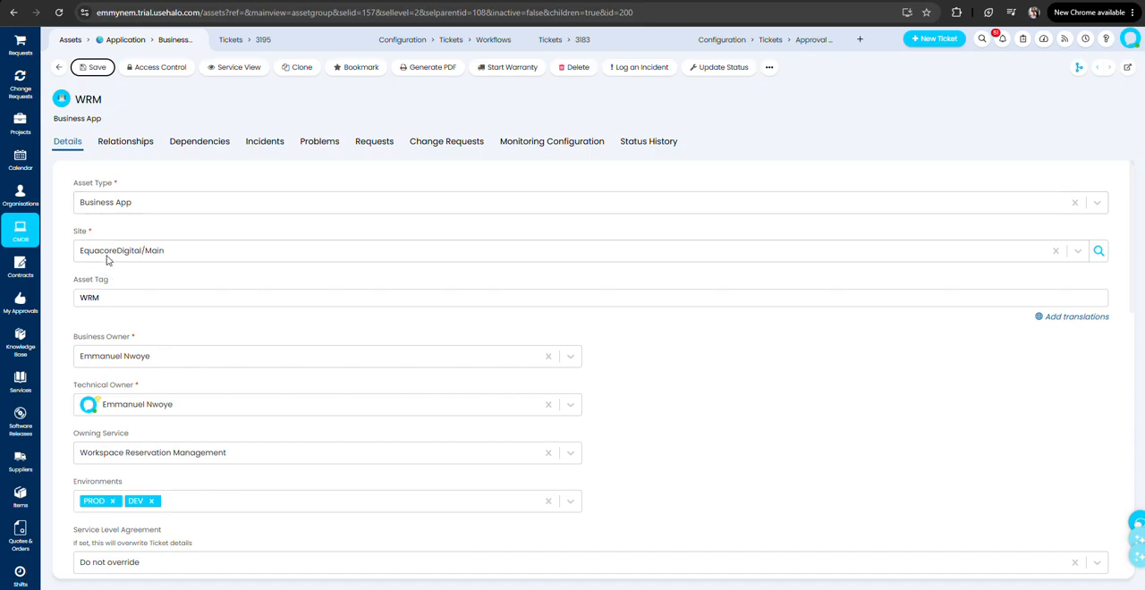
# Examine the WRM business app's asset tag, owner fields, owning service and available environment options.
pyautogui.moveTo(146, 300); pyautogui.dragTo(40, 310)
pyautogui.click(371, 312)
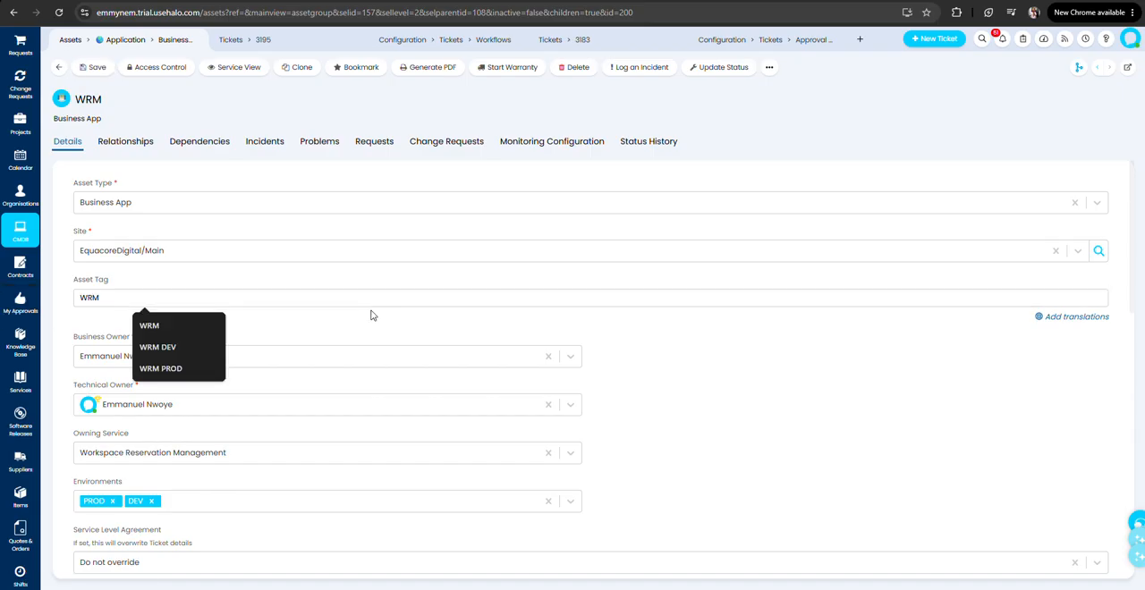
pyautogui.scroll(-2, 256, 319)
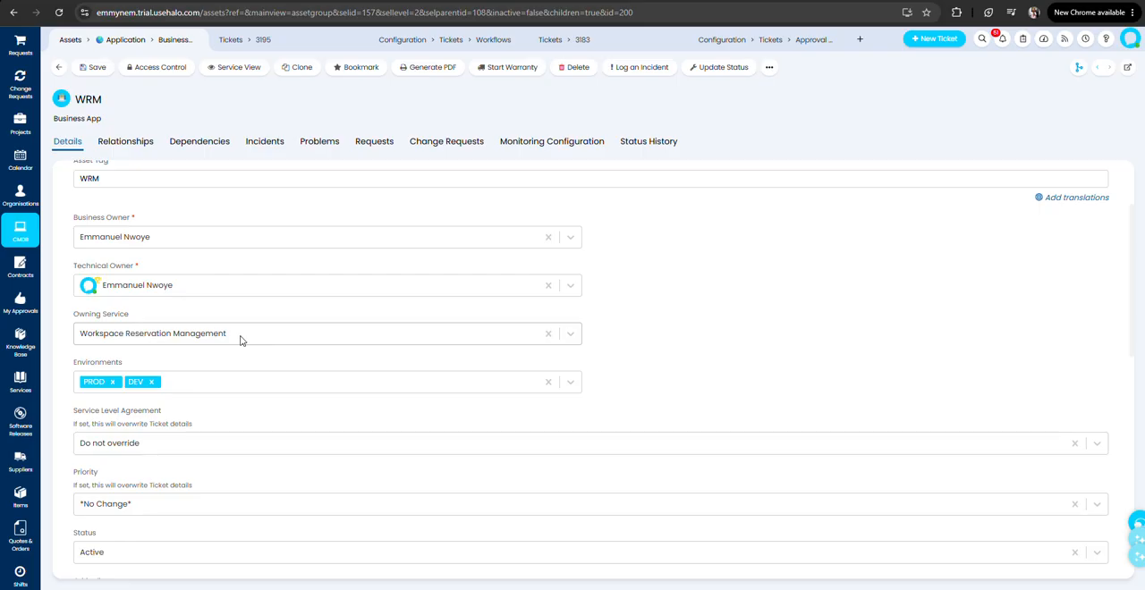
pyautogui.click(204, 389)
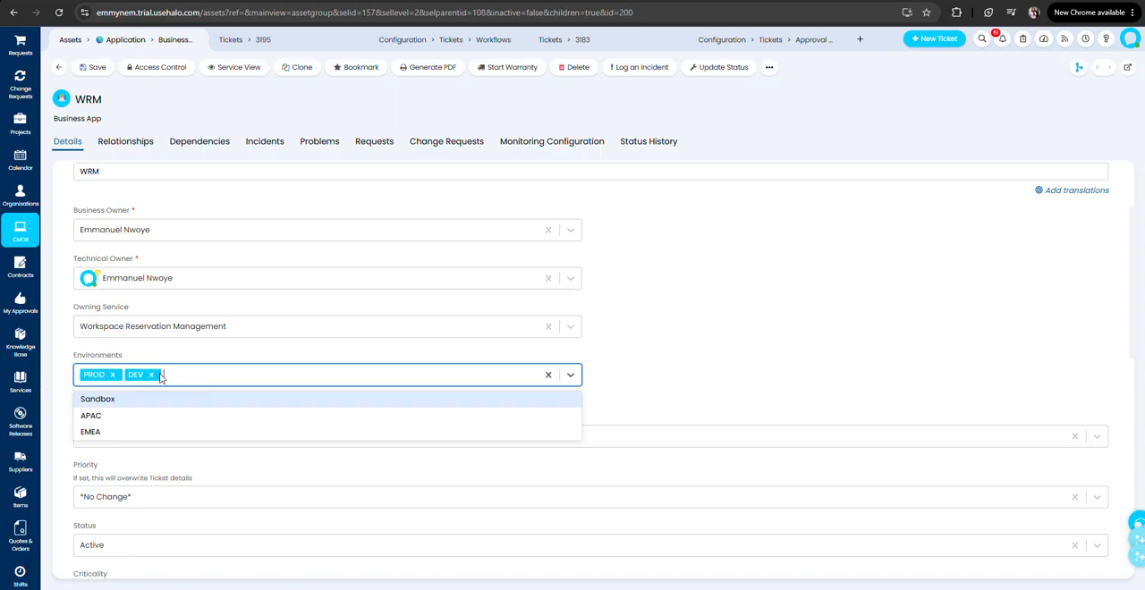
pyautogui.click(567, 358)
pyautogui.scroll(-3, 375, 462)
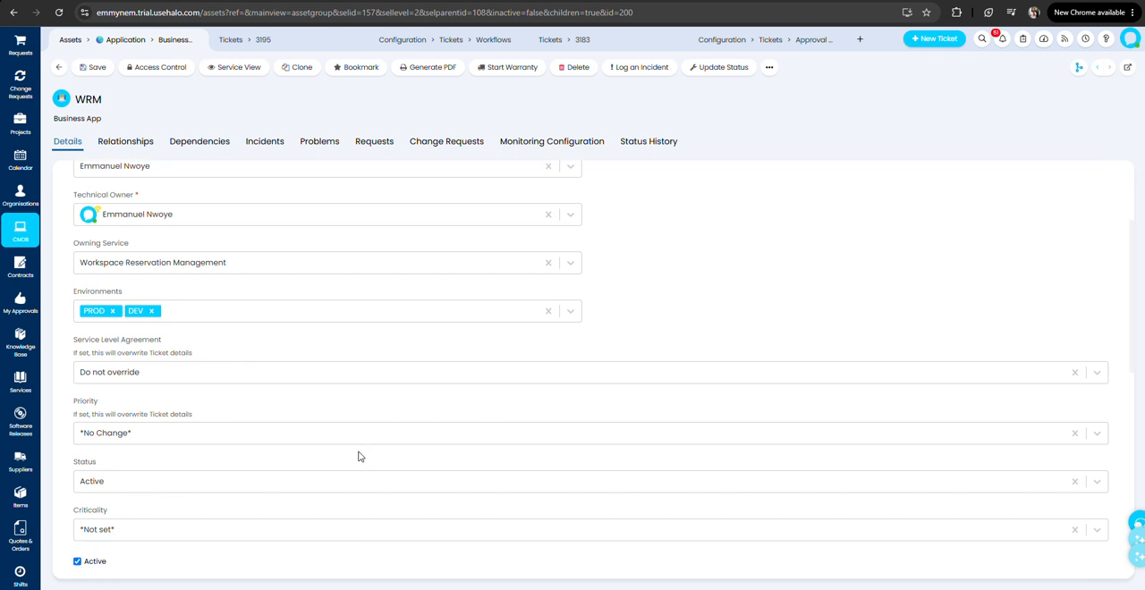
# Examine the business app's status, criticality and dependency details and the options for its hosting type.
pyautogui.scroll(-1, 259, 372)
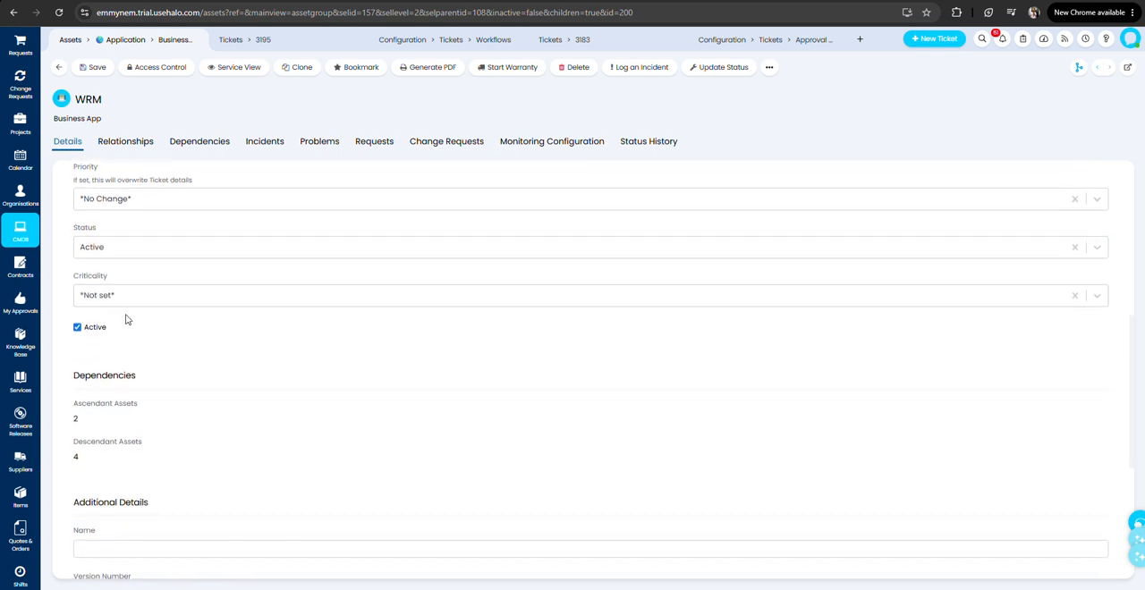
pyautogui.scroll(-5, 134, 363)
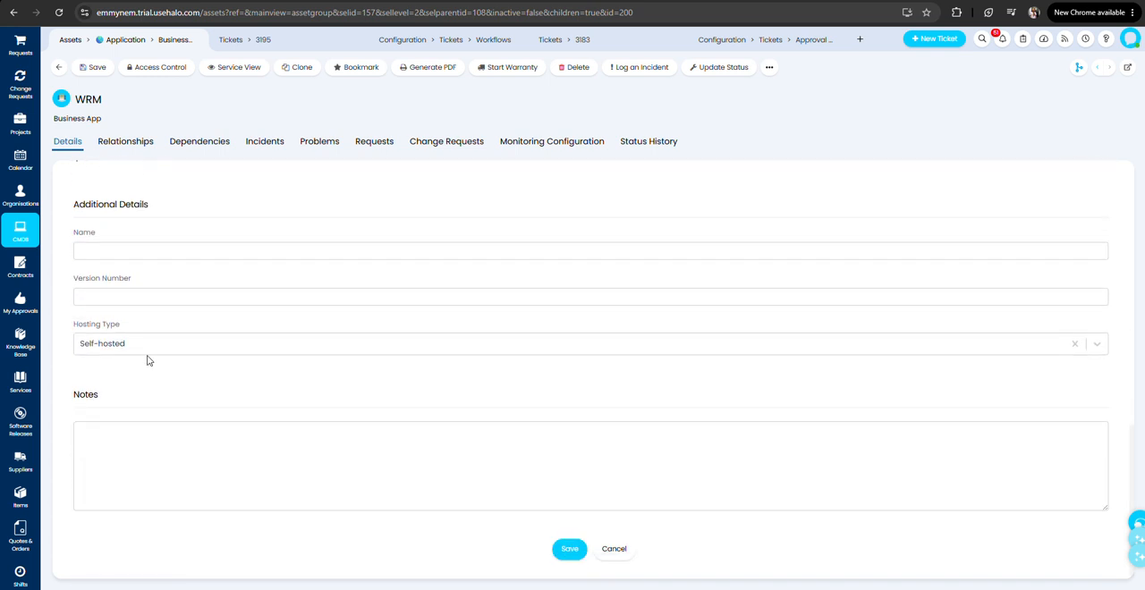
pyautogui.click(139, 339)
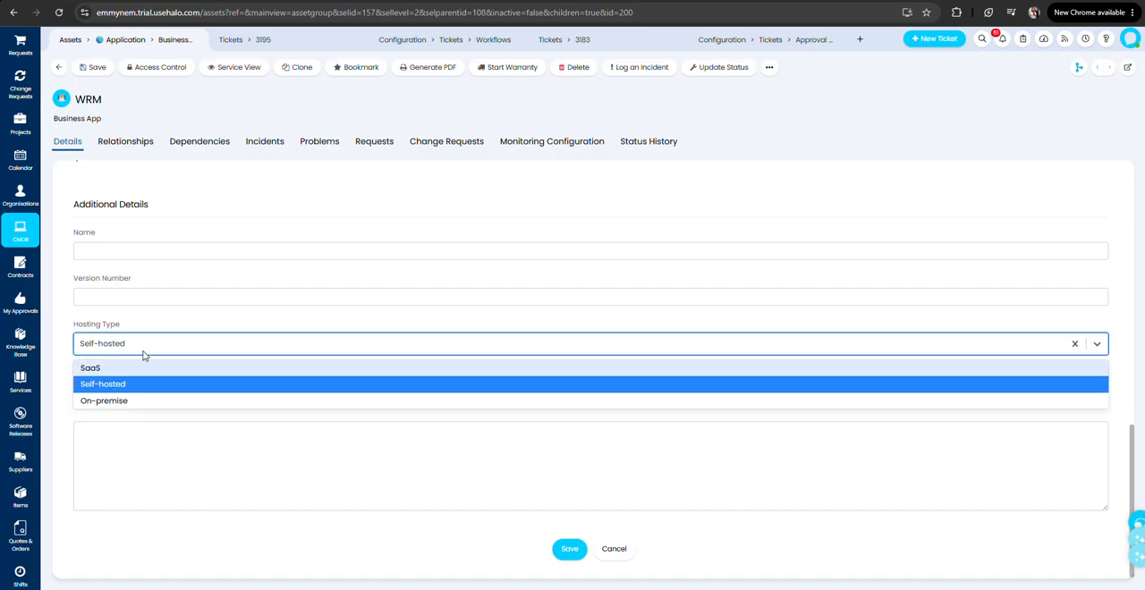
pyautogui.click(178, 323)
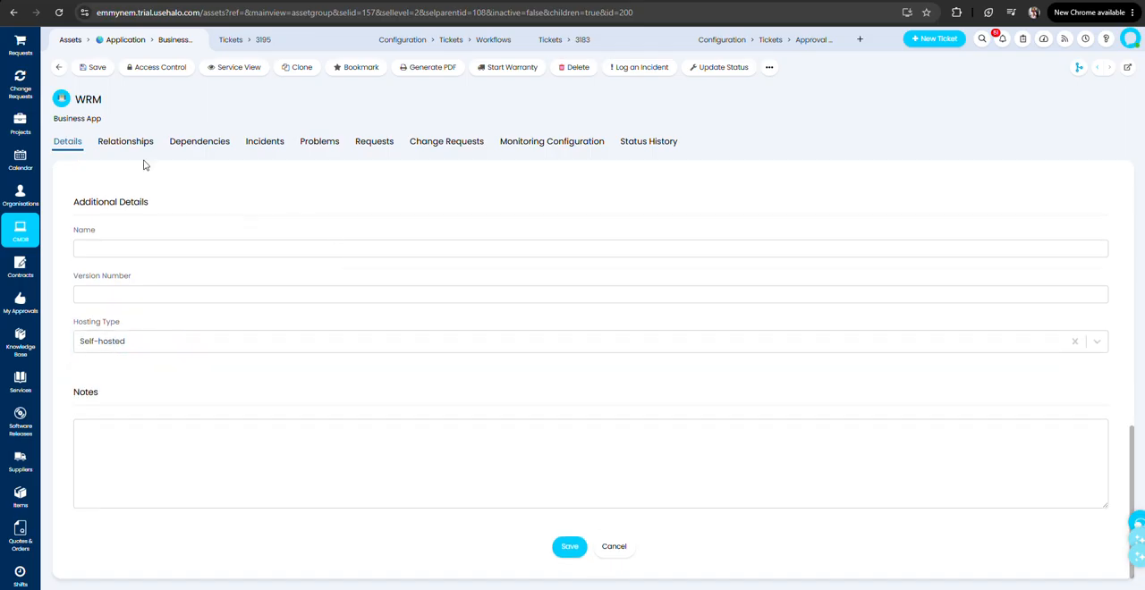
# Compare the WRM business app's upstream and downstream relationships with the environments set in its details.
pyautogui.click(121, 144)
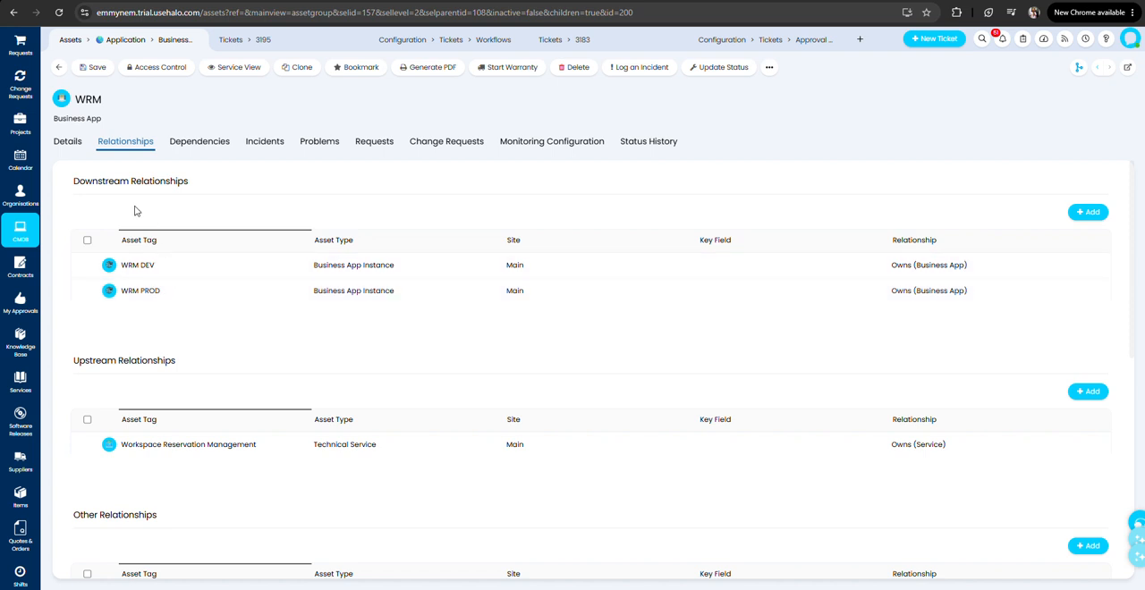
pyautogui.click(70, 144)
pyautogui.scroll(-3, 251, 510)
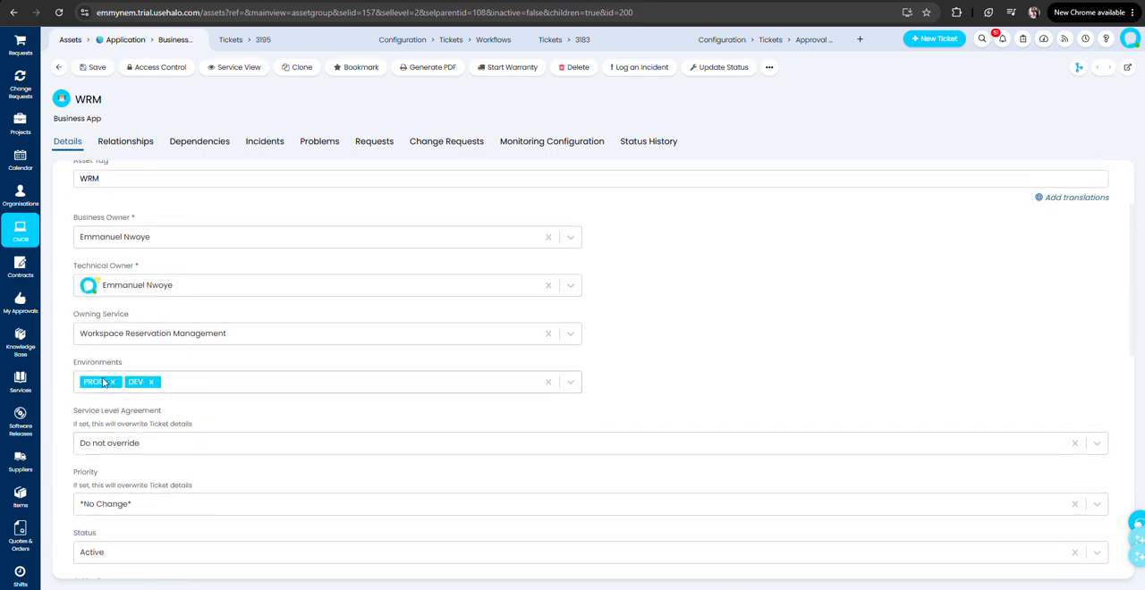
pyautogui.click(146, 146)
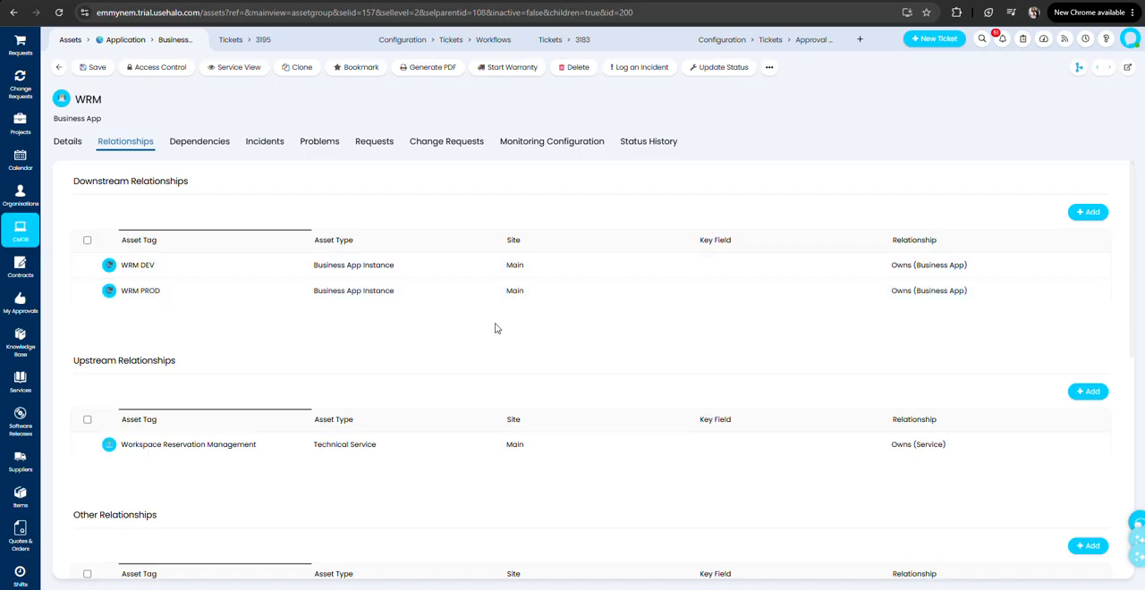
pyautogui.scroll(-1, 483, 331)
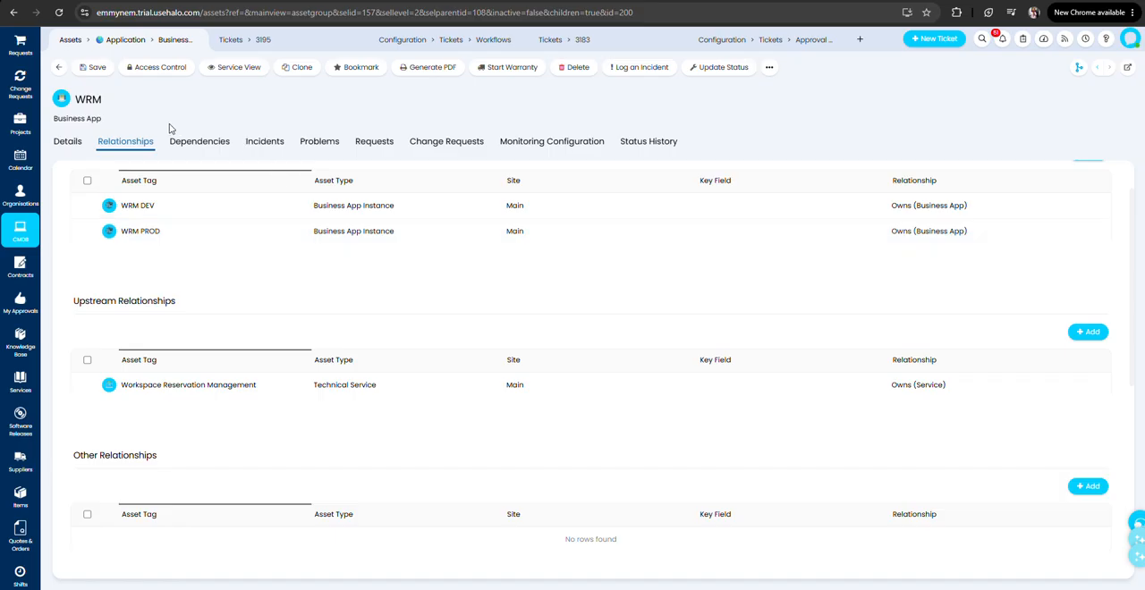
# Leave the WRM business app and open the WRM DEV business app instance for editing.
pyautogui.click(58, 67)
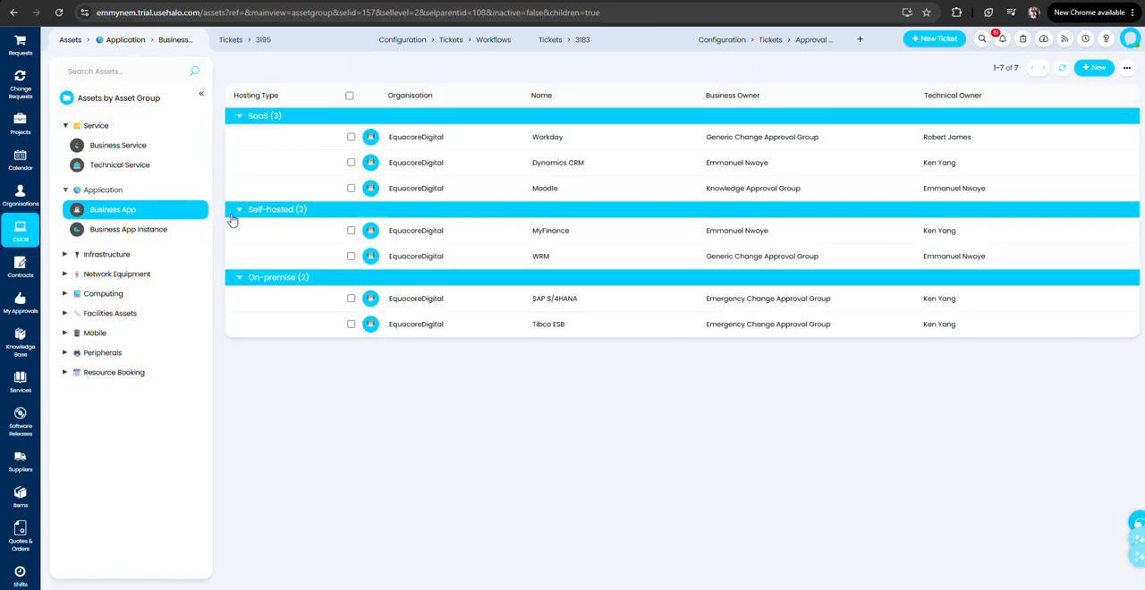
pyautogui.click(139, 229)
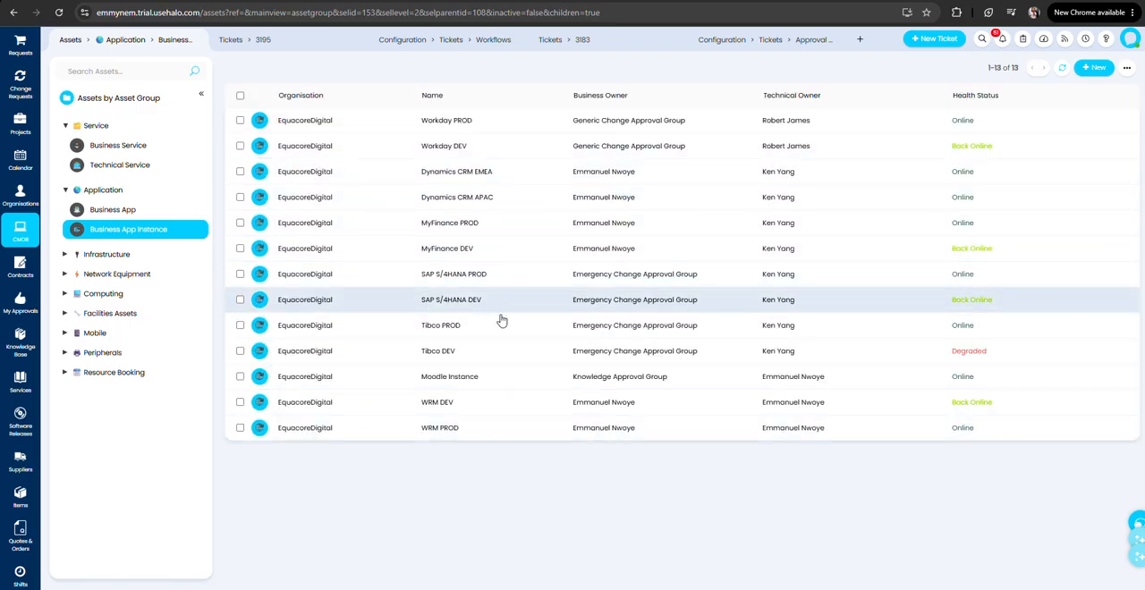
pyautogui.click(97, 208)
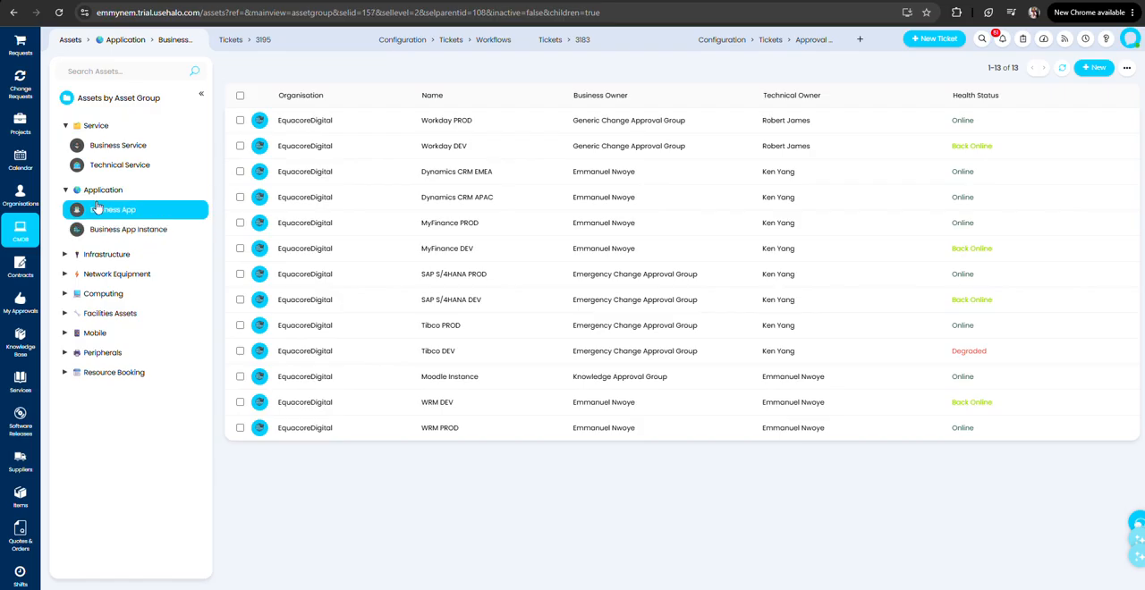
pyautogui.click(134, 230)
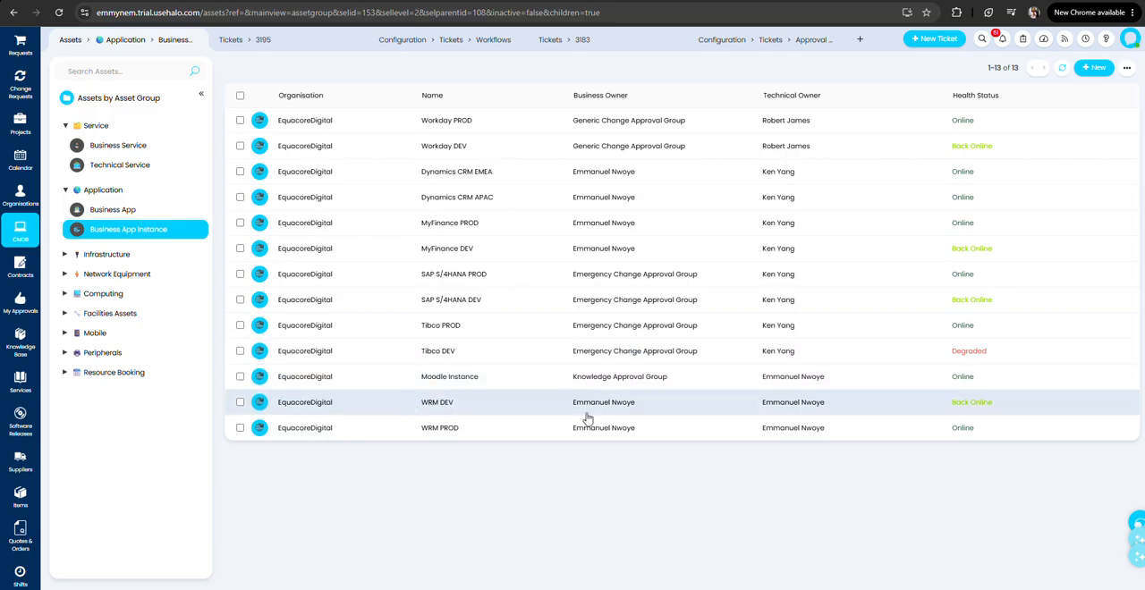
pyautogui.click(450, 410)
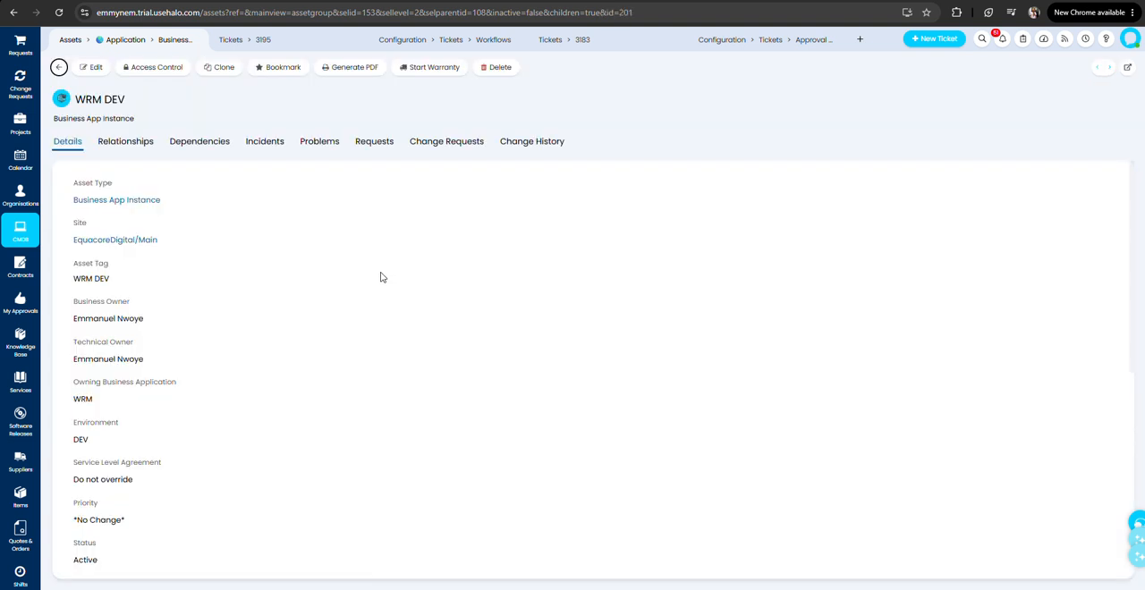
pyautogui.click(93, 67)
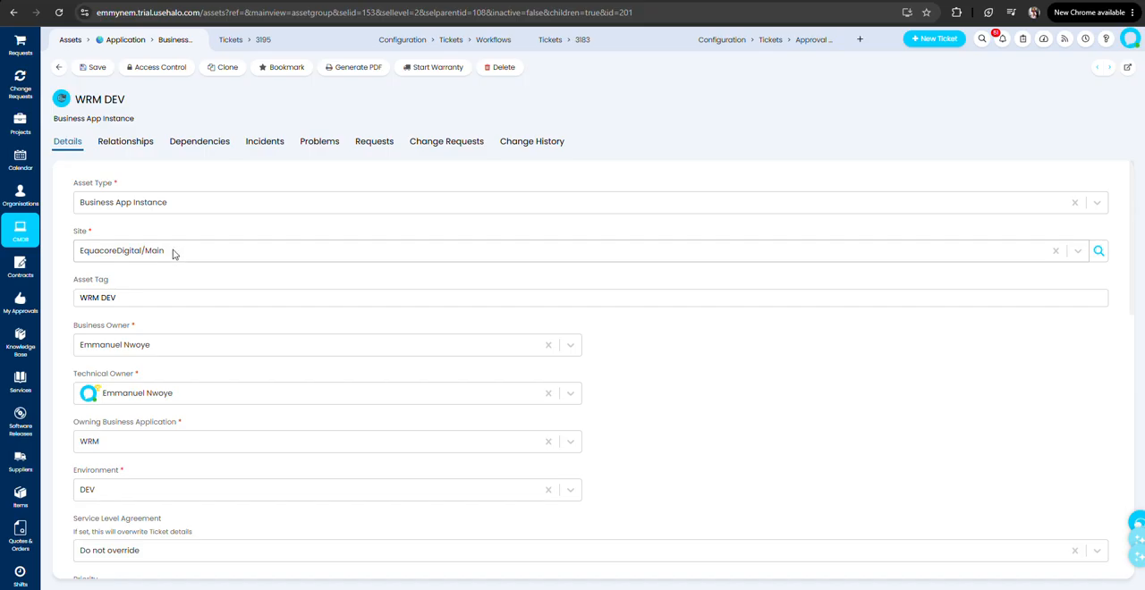
# Examine the WRM DEV instance's asset tag, owner fields, owning business application and available environment options.
pyautogui.moveTo(140, 304); pyautogui.dragTo(74, 304)
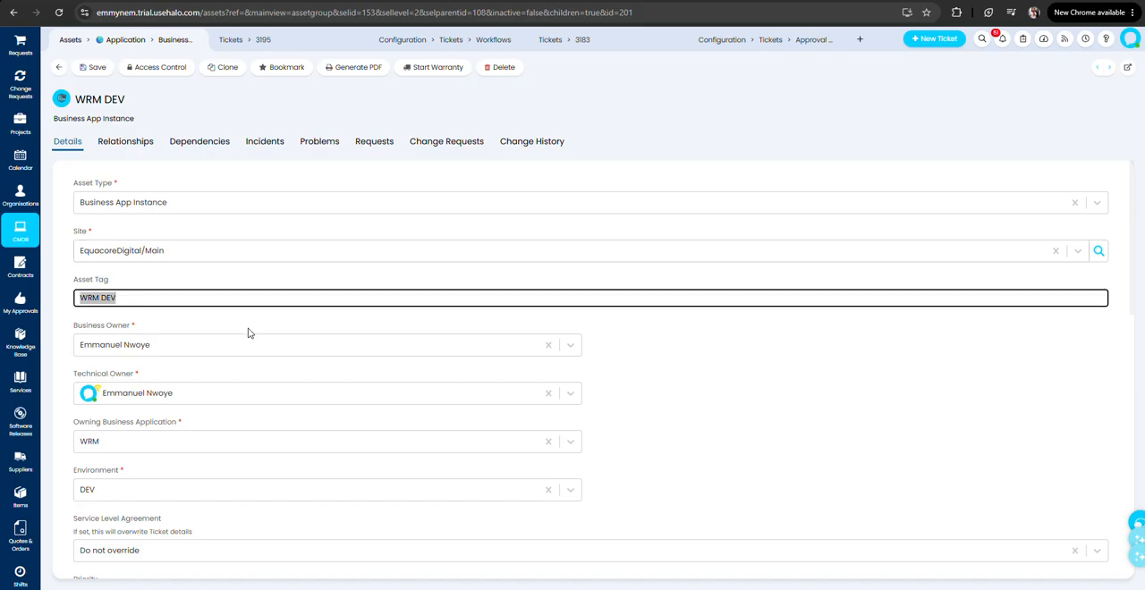
pyautogui.scroll(-1, 170, 327)
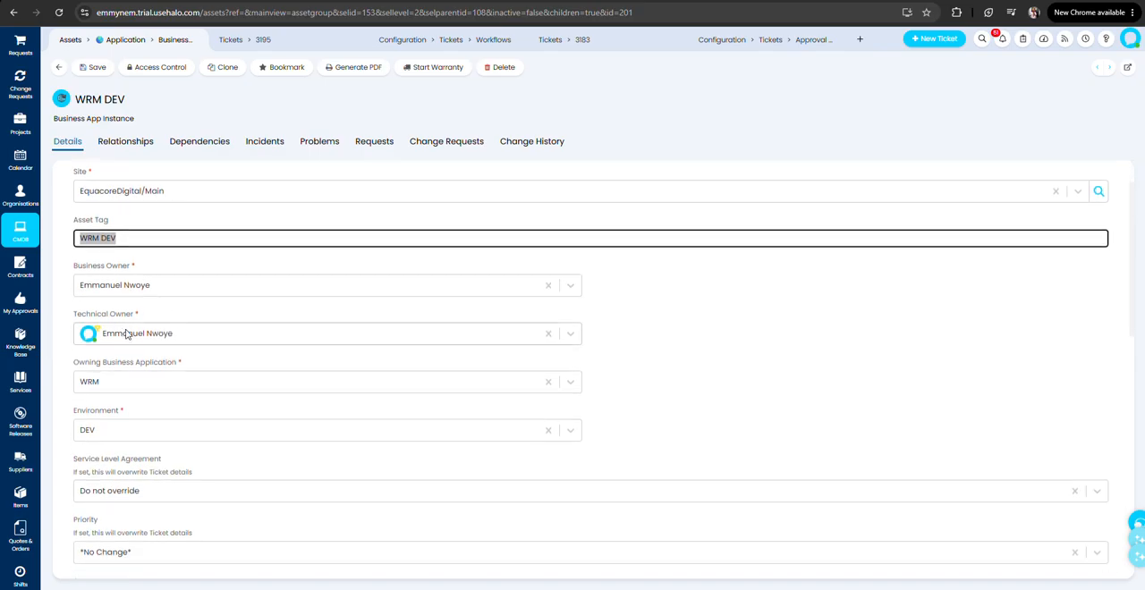
pyautogui.scroll(-1, 147, 374)
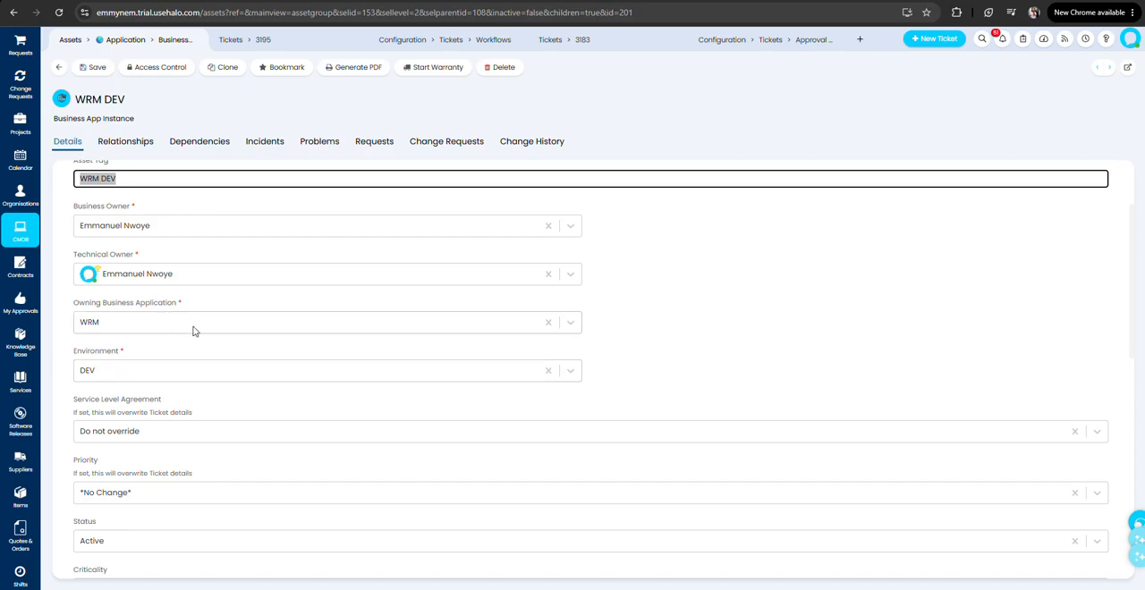
pyautogui.click(148, 374)
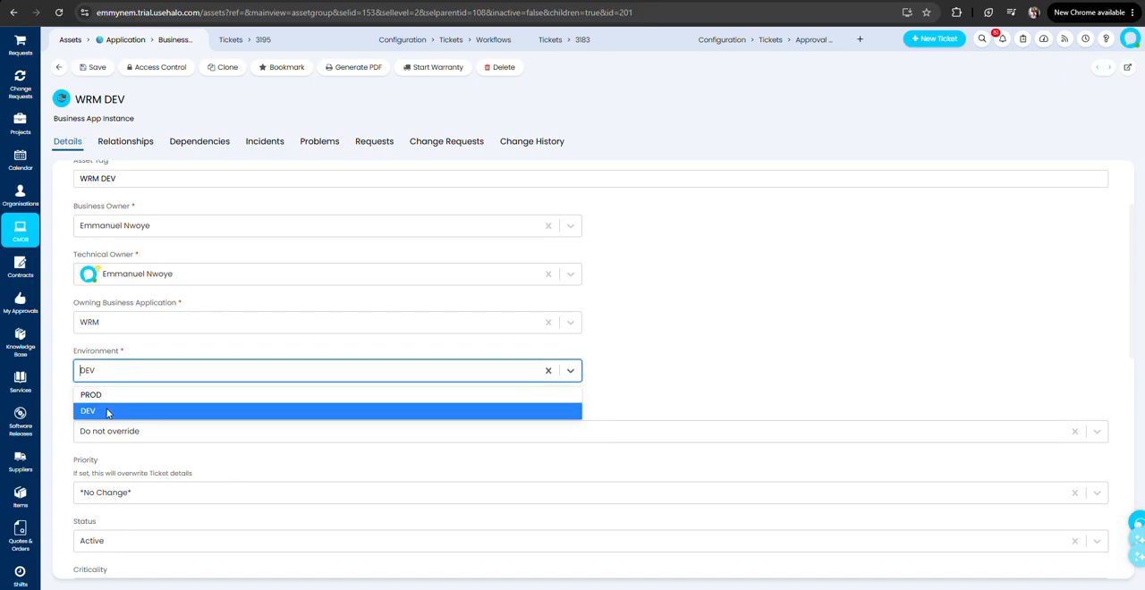
pyautogui.click(184, 374)
pyautogui.click(206, 350)
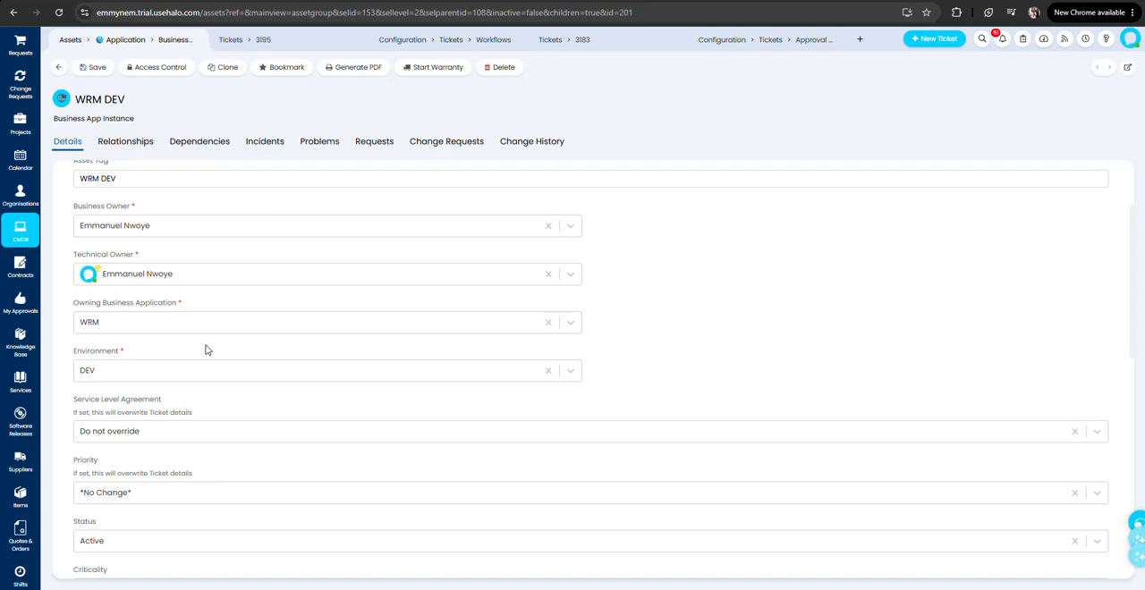
pyautogui.click(146, 369)
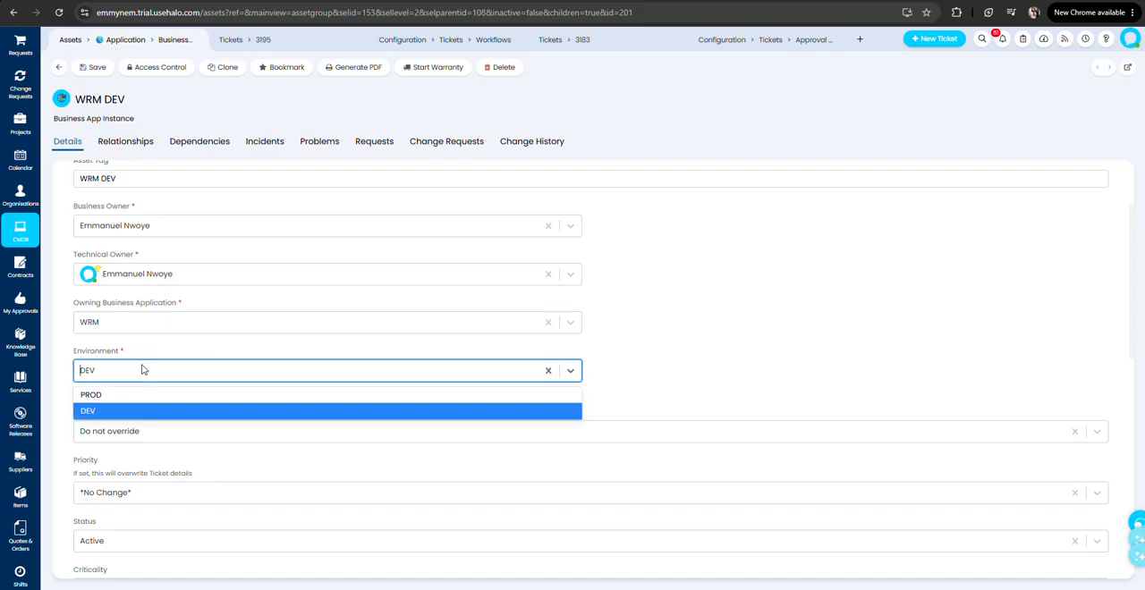
pyautogui.click(143, 361)
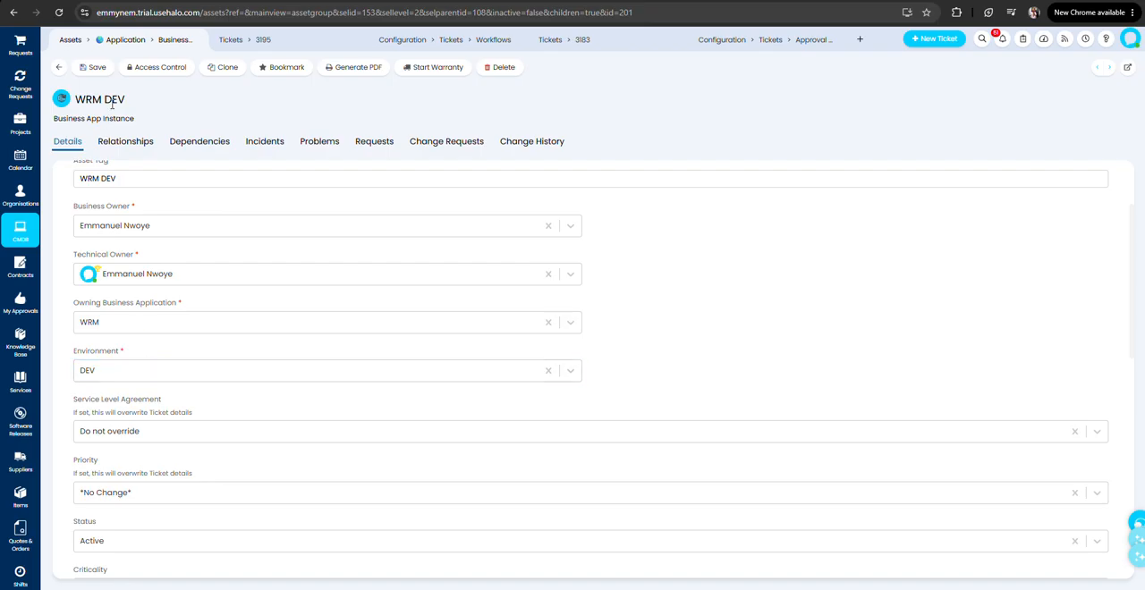
# Review the WRM DEV instance's status, dependency and health details, along with its upstream and downstream relationships.
pyautogui.scroll(-2, 256, 483)
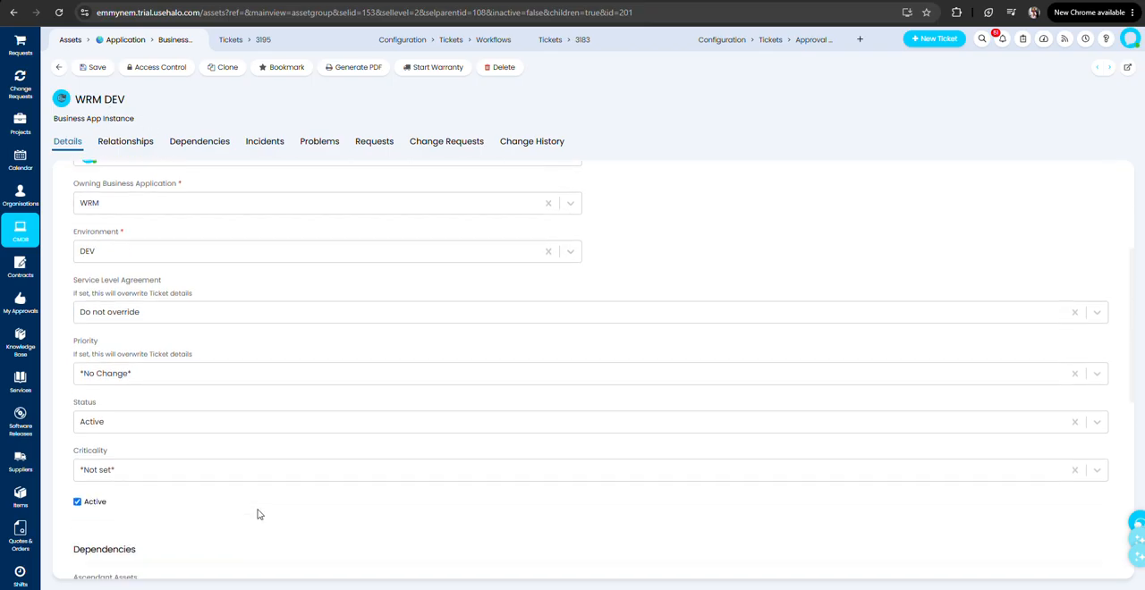
pyautogui.scroll(-5, 140, 510)
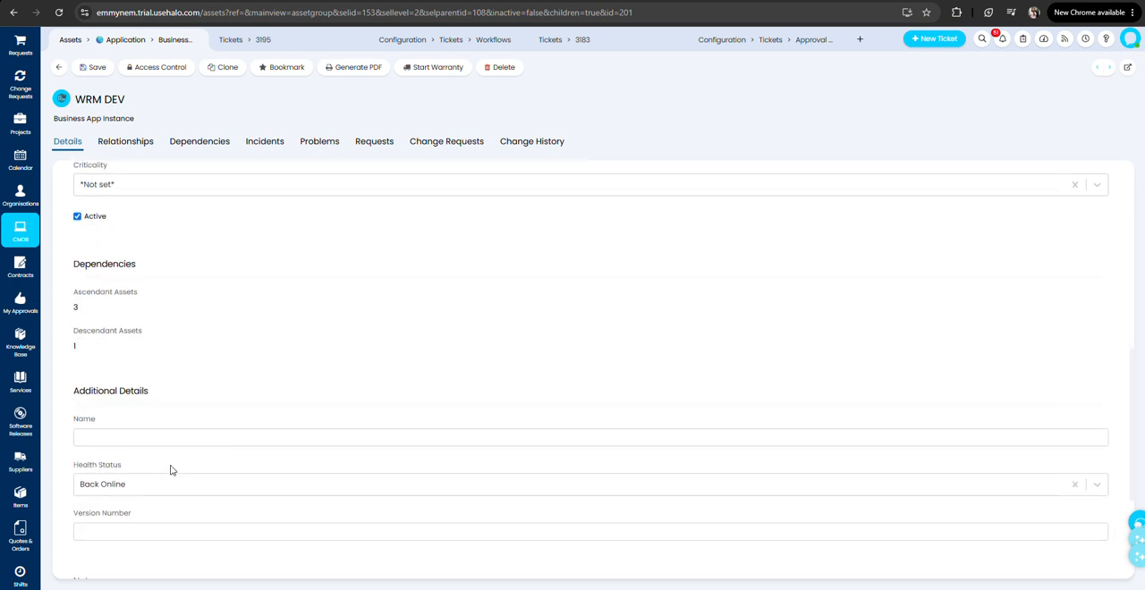
pyautogui.scroll(8, 153, 391)
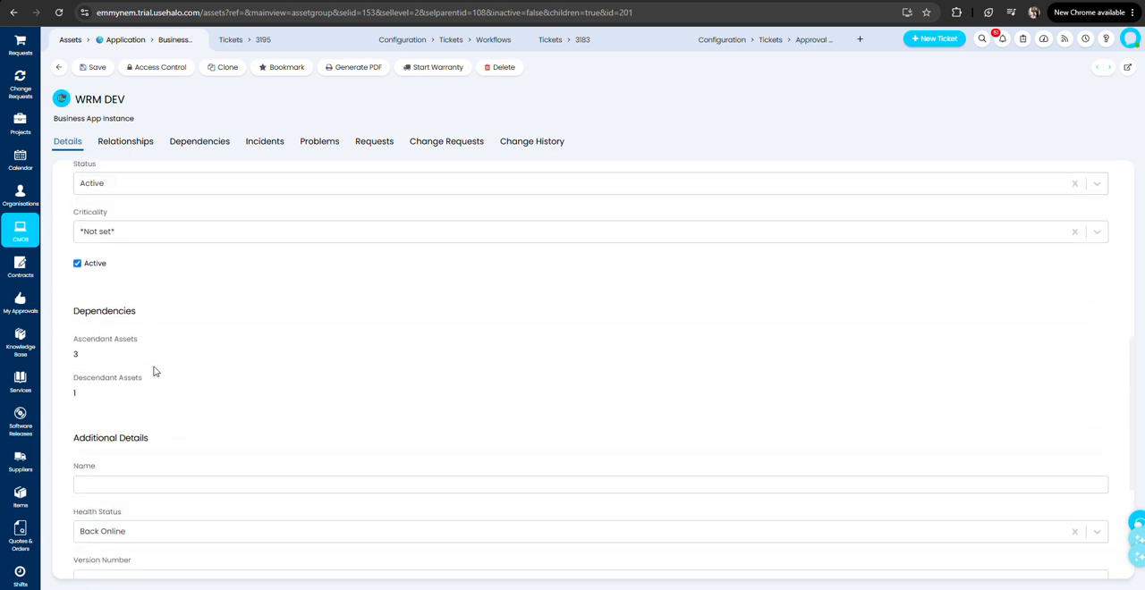
pyautogui.click(126, 141)
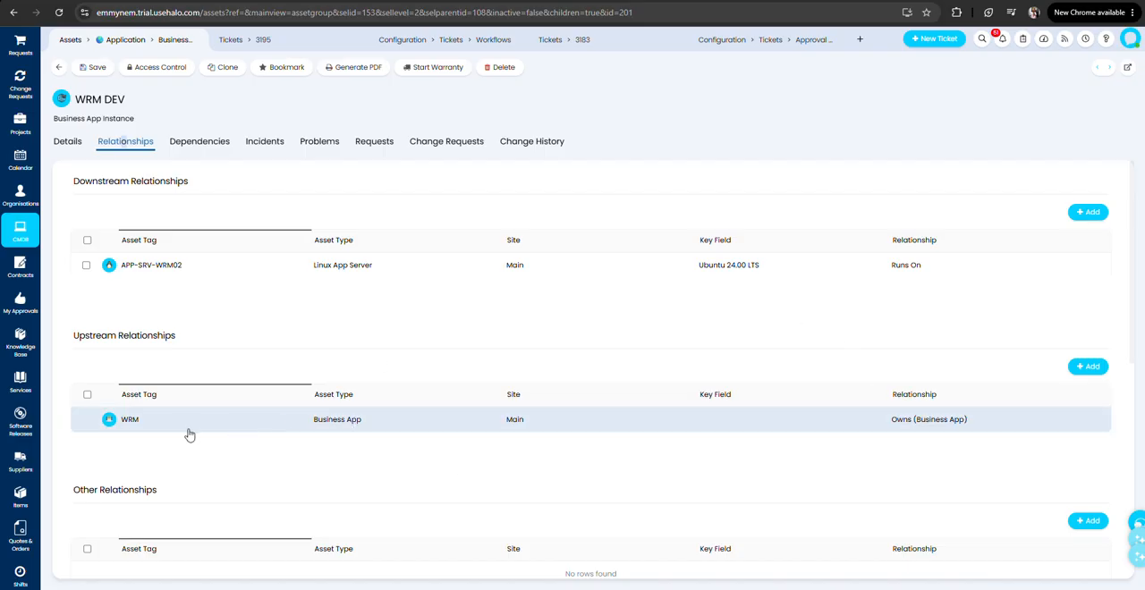
pyautogui.scroll(-1, 169, 438)
pyautogui.scroll(1, 169, 438)
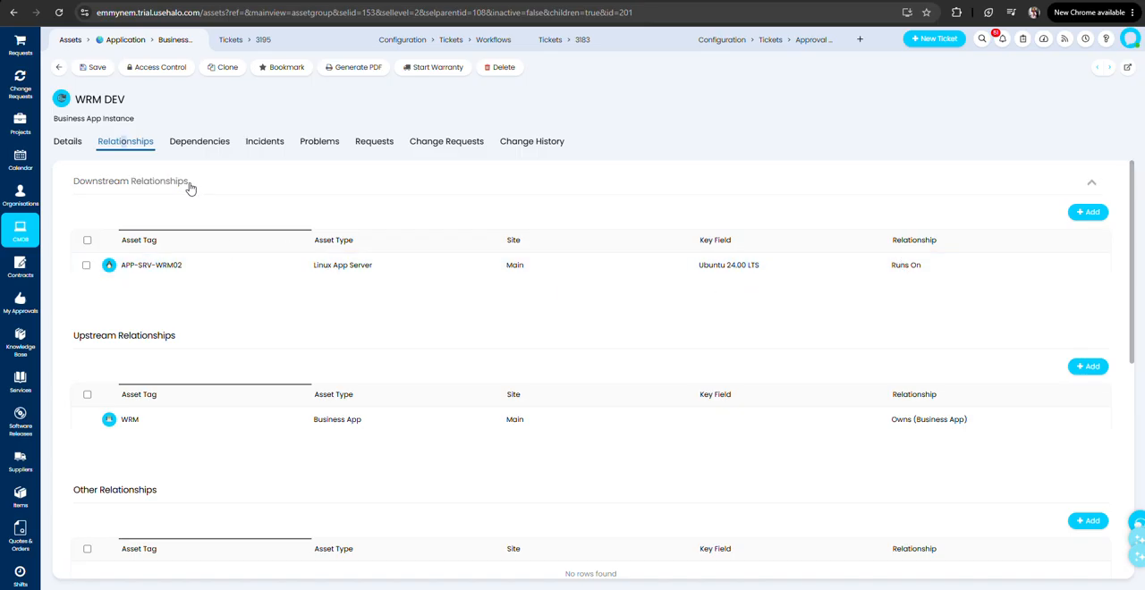
# Leave WRM DEV and open the Linux App Server asset APP-SRV-WRM01 from the Infrastructure group for editing.
pyautogui.click(61, 69)
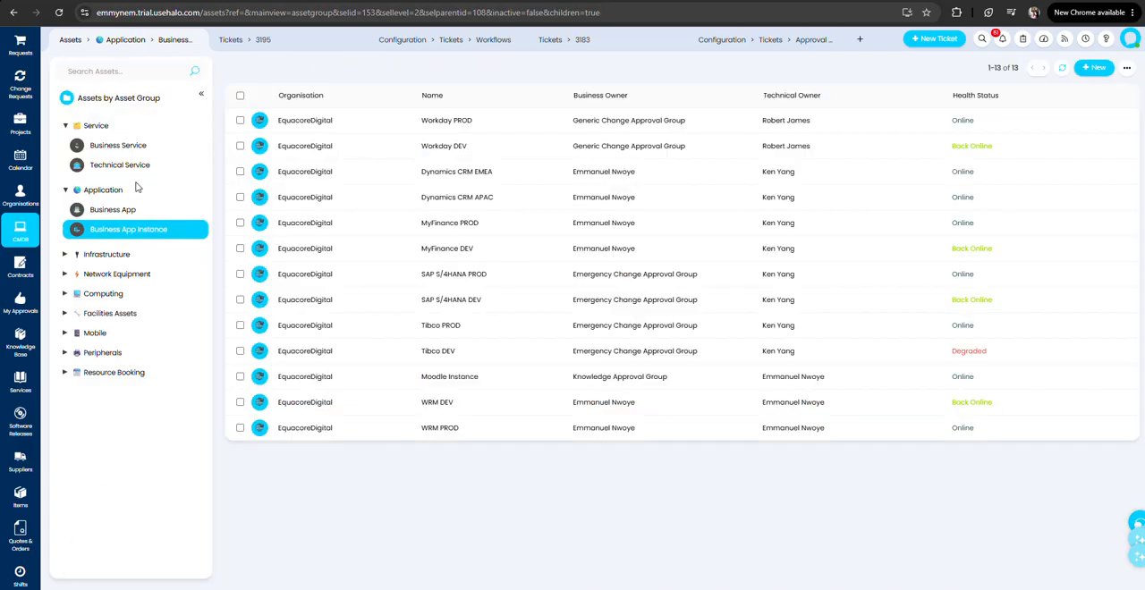
pyautogui.click(65, 255)
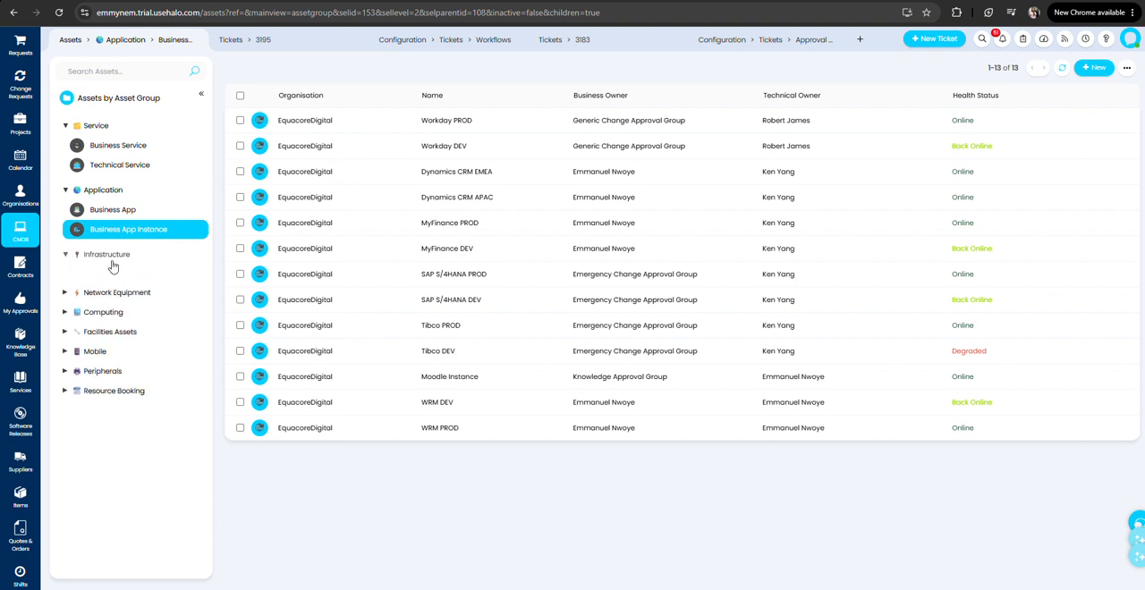
pyautogui.click(134, 315)
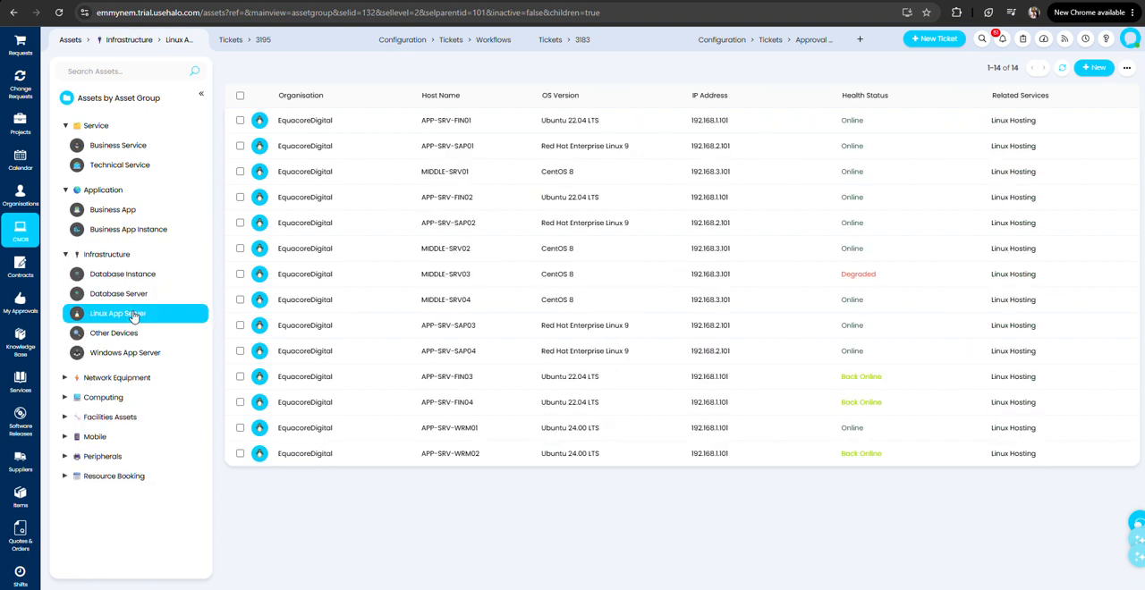
pyautogui.click(463, 449)
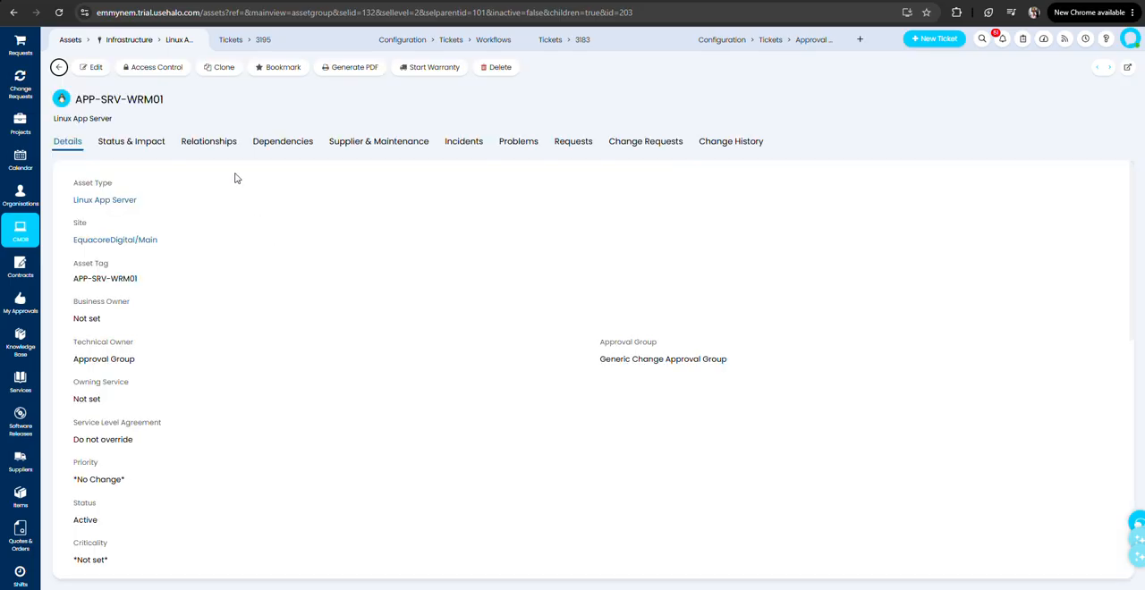
pyautogui.click(93, 68)
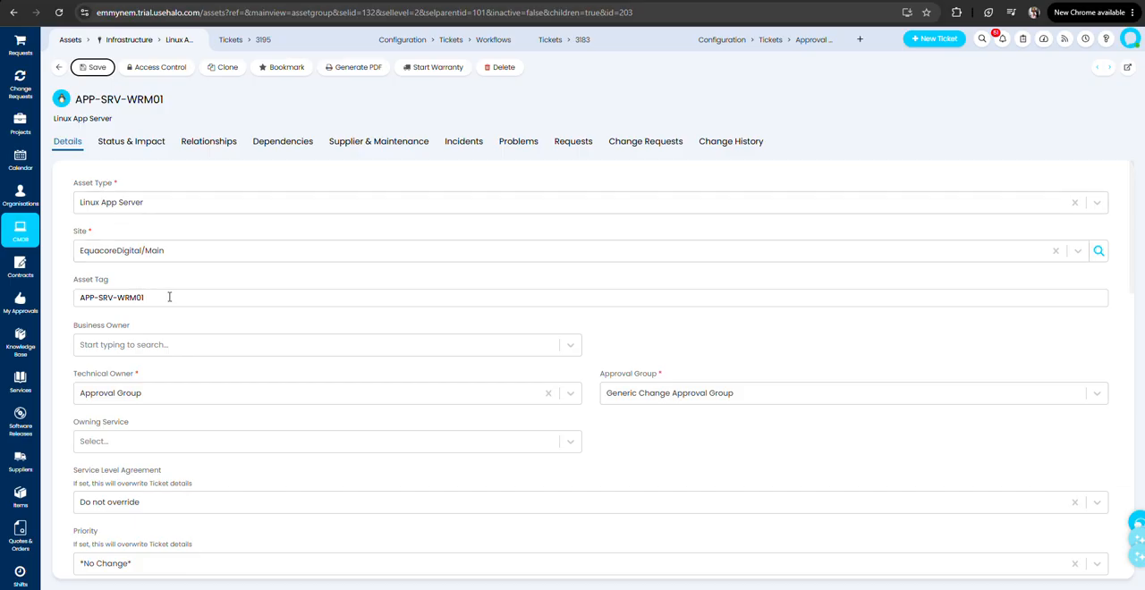
# Examine the APP-SRV-WRM01 server's asset tag and the options for its technical owner.
pyautogui.click(154, 300)
pyautogui.tripleClick(156, 301)
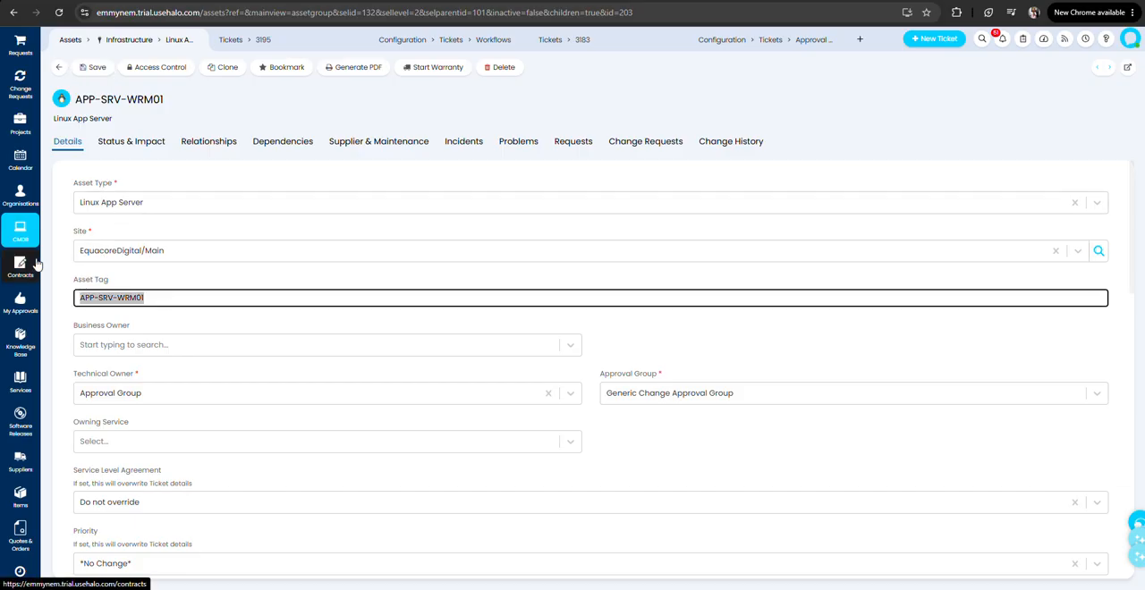
pyautogui.click(178, 393)
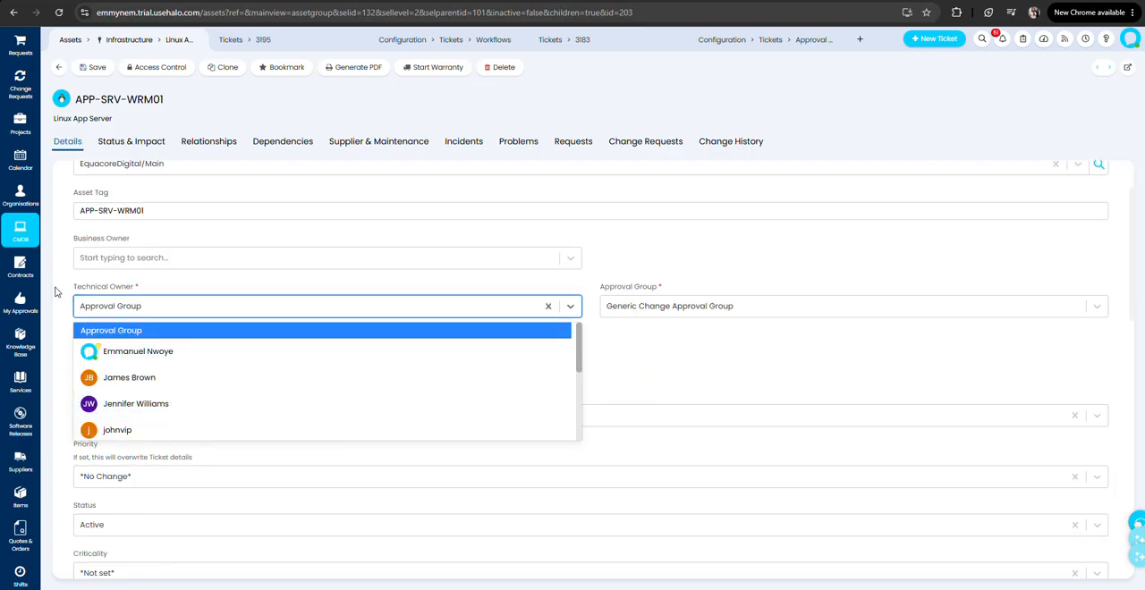
pyautogui.click(55, 289)
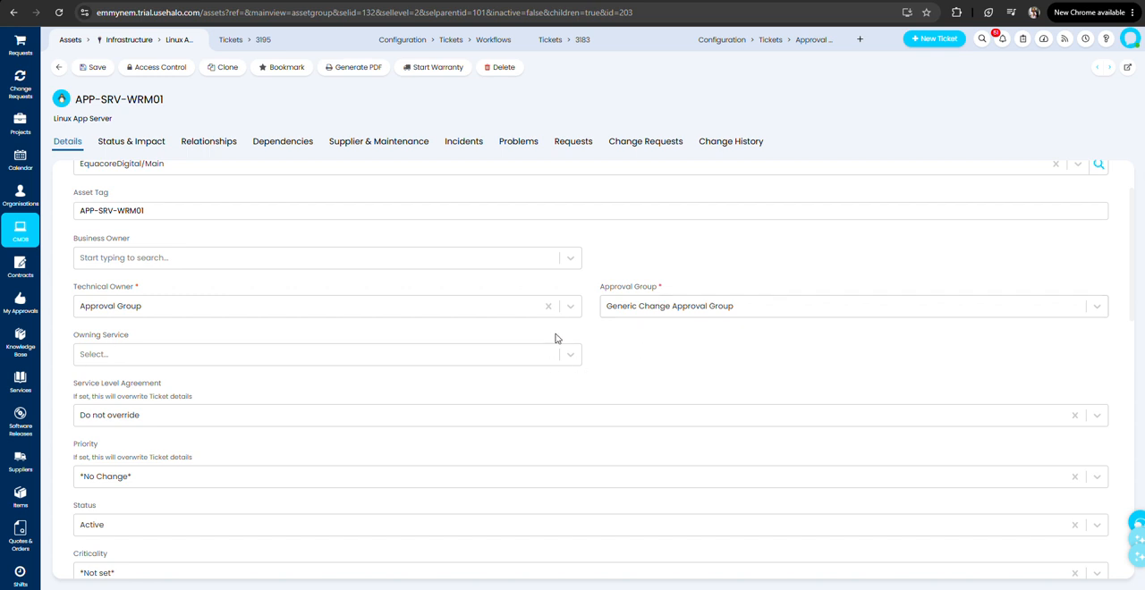
# Review the server's criticality, dependency counts, IP address, OS version and patch and backup date fields.
pyautogui.scroll(-4, 447, 406)
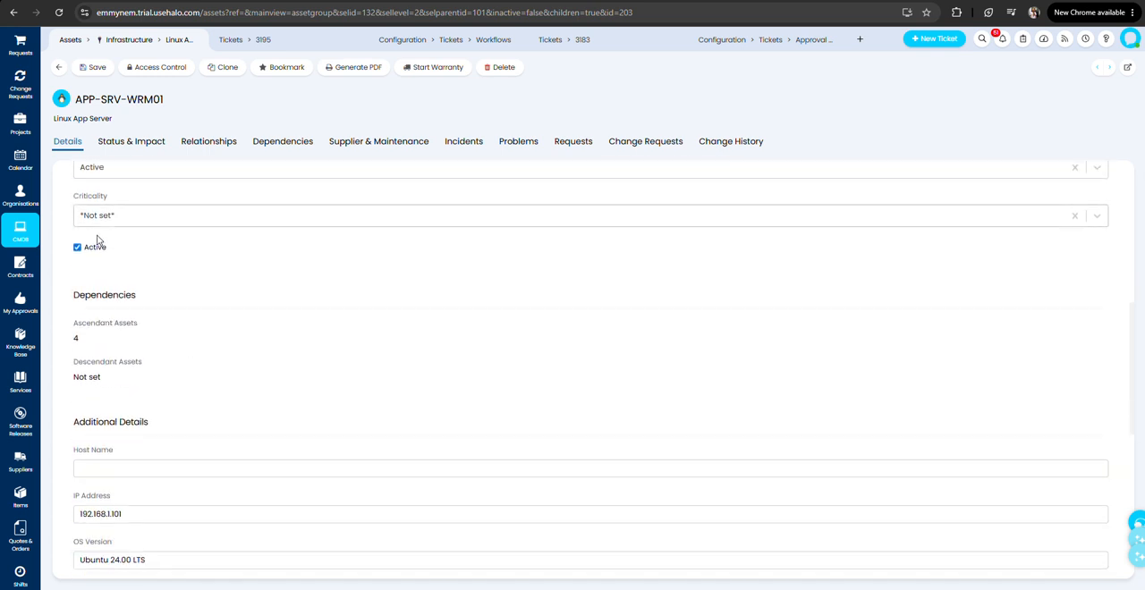
pyautogui.scroll(-1, 156, 389)
pyautogui.click(154, 391)
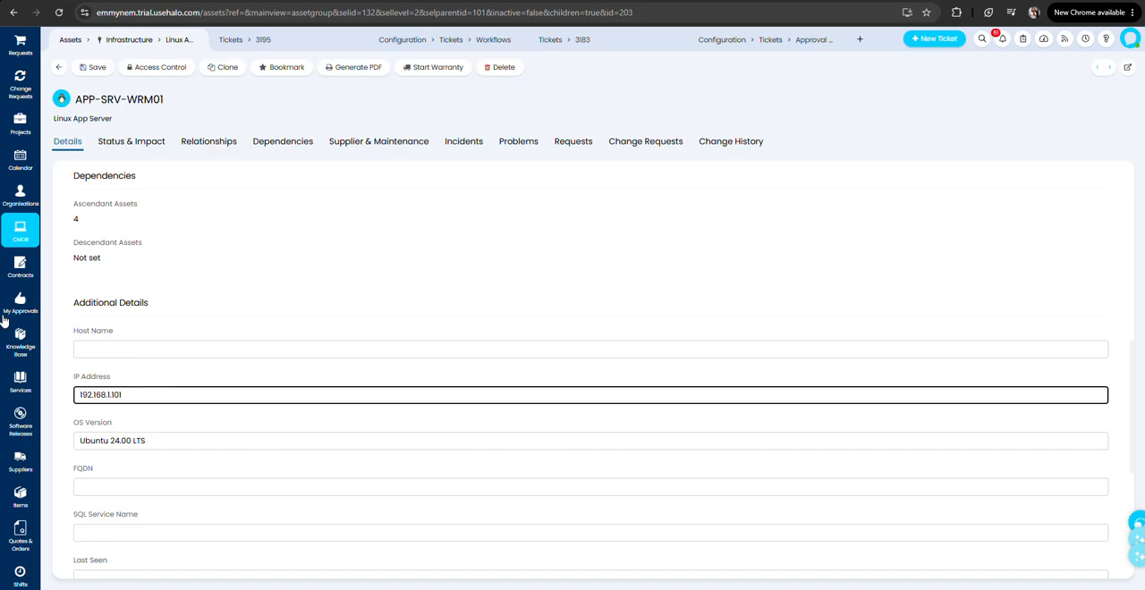
pyautogui.scroll(-4, 134, 366)
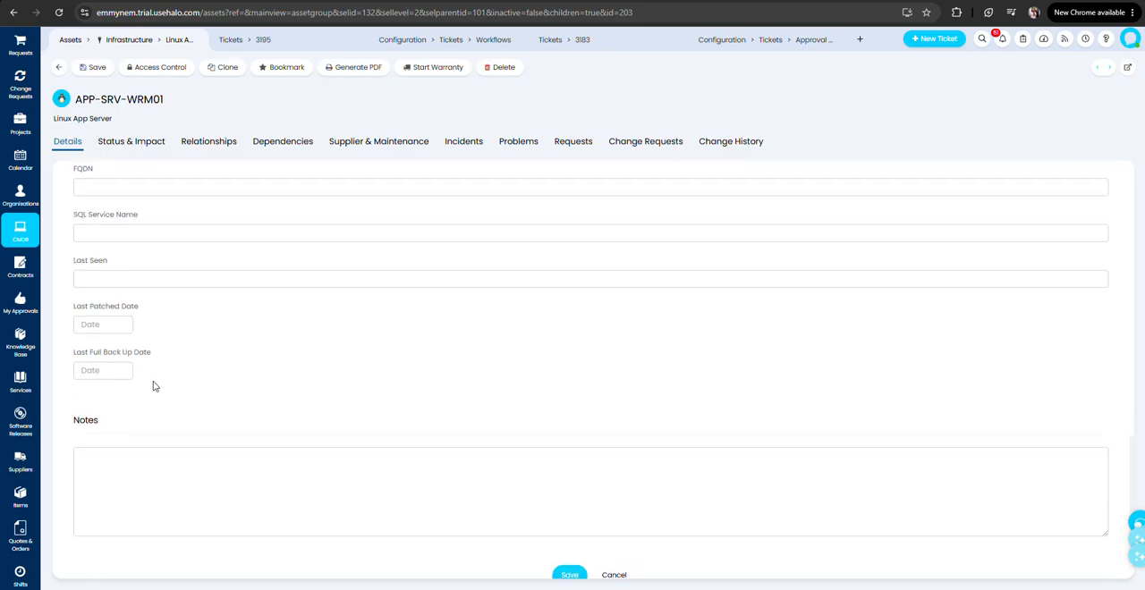
# Review the server's upstream and downstream relationships, related services, knowledge base and software licence sections.
pyautogui.click(205, 143)
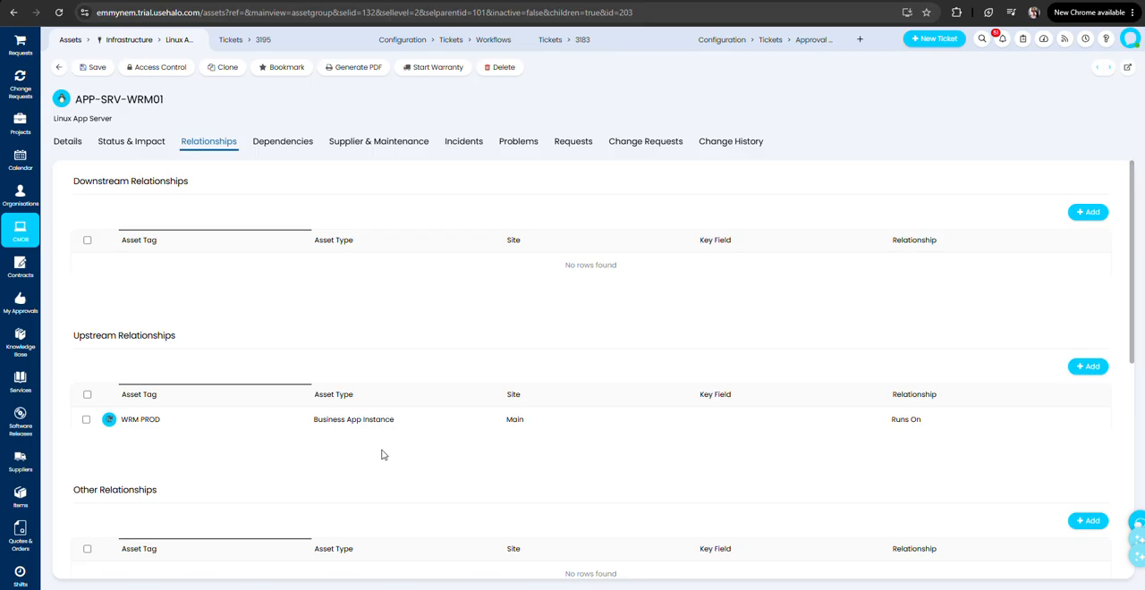
pyautogui.scroll(-3, 491, 478)
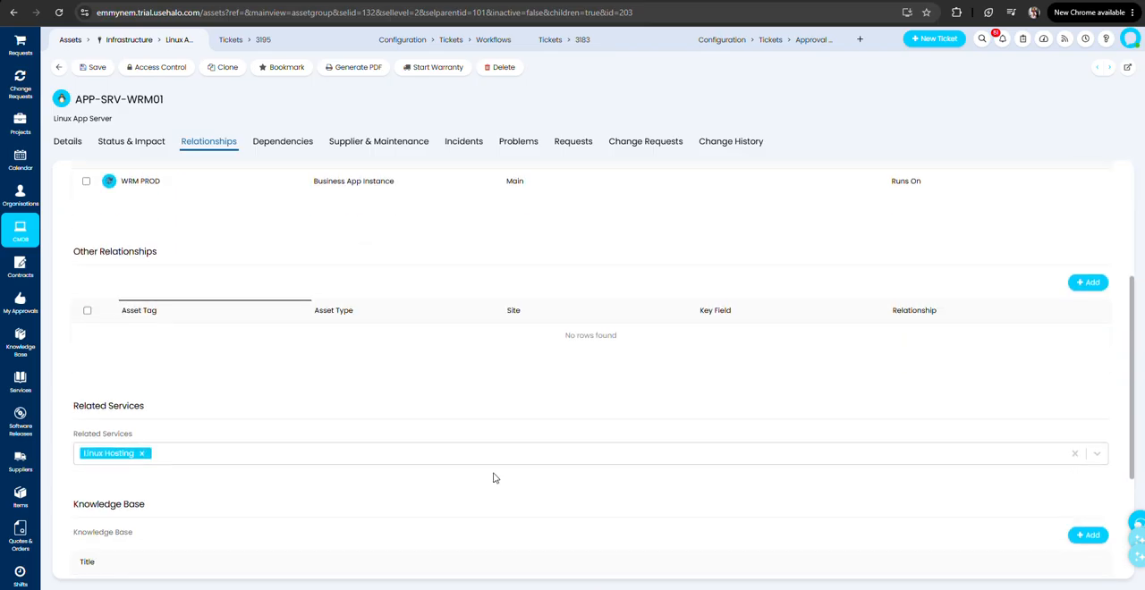
pyautogui.scroll(-3, 493, 478)
pyautogui.scroll(1, 493, 478)
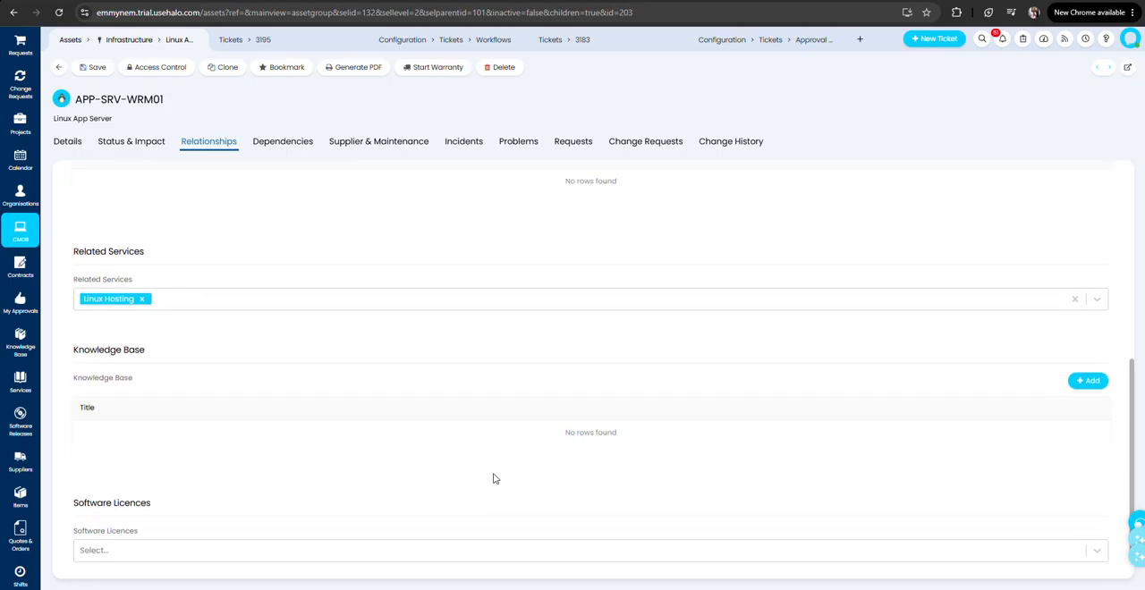
pyautogui.scroll(6, 493, 478)
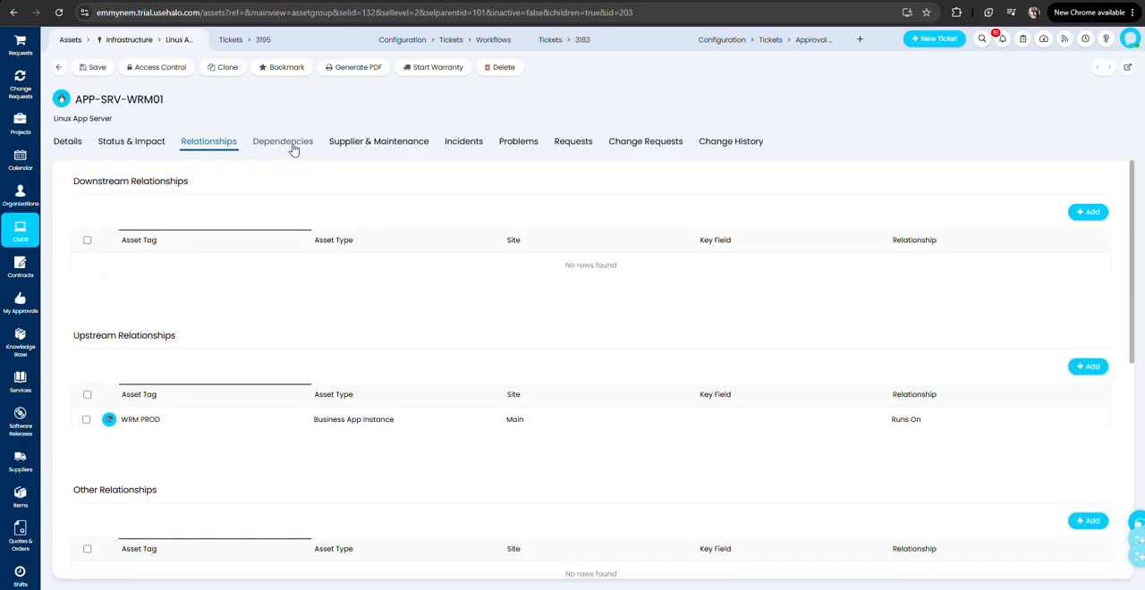
# Trace the APP-SRV-WRM01 dependency chart through the Linux servers and the WRM DEV and WRM PROD instances.
pyautogui.click(292, 149)
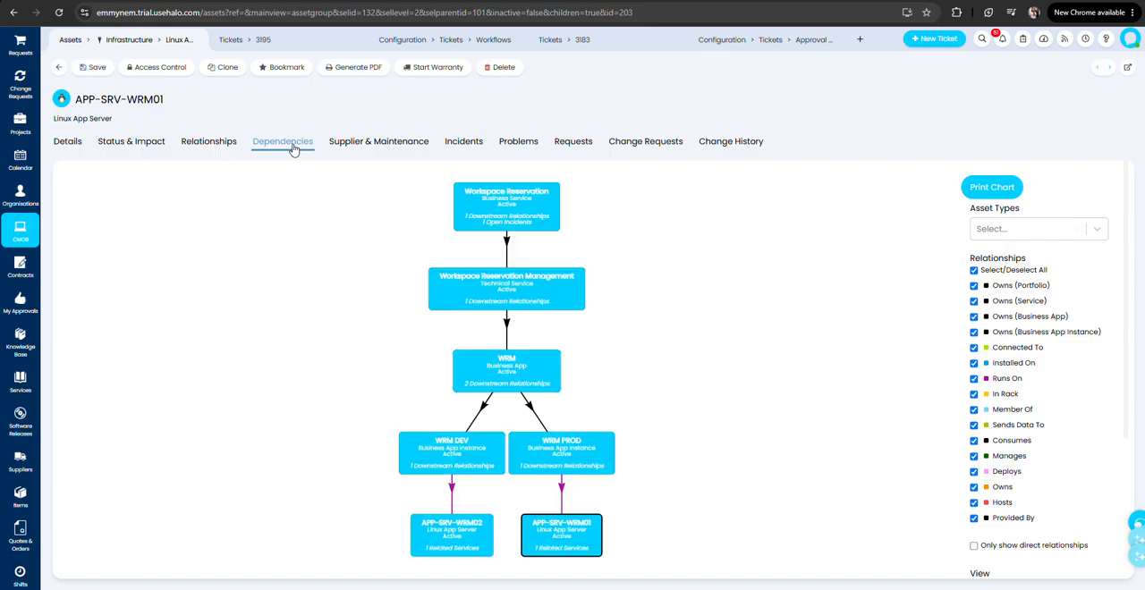
pyautogui.click(551, 539)
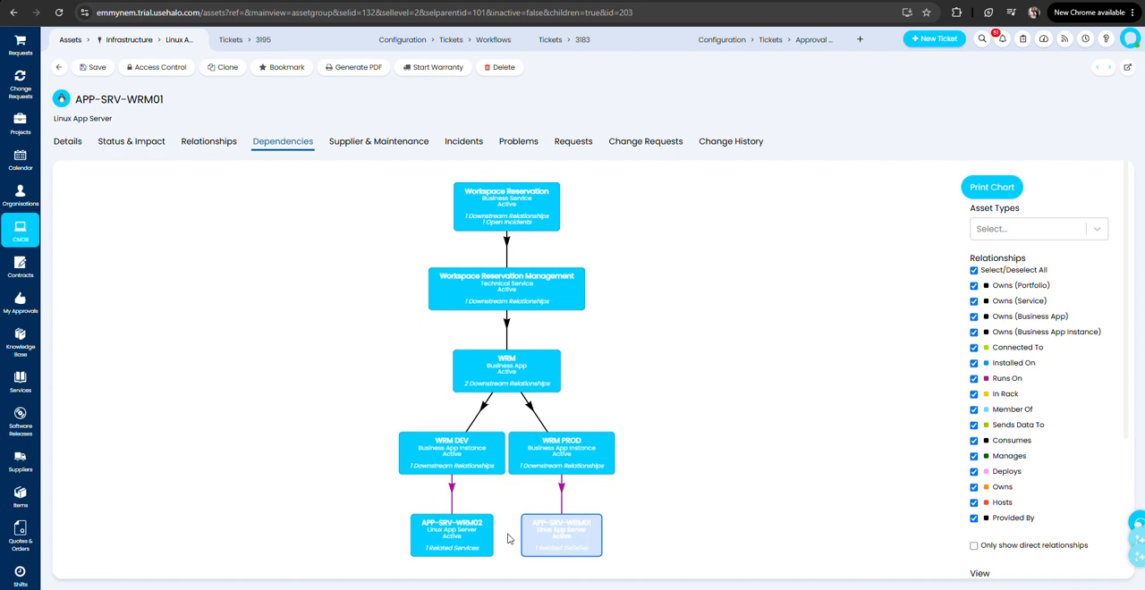
pyautogui.click(465, 540)
pyautogui.click(535, 472)
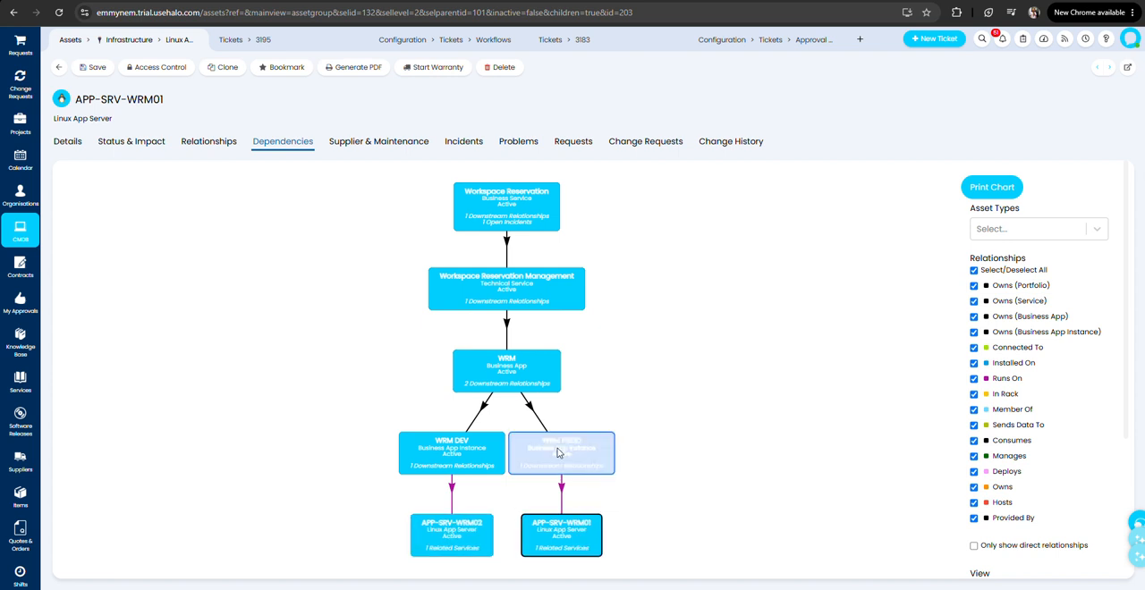
pyautogui.click(465, 453)
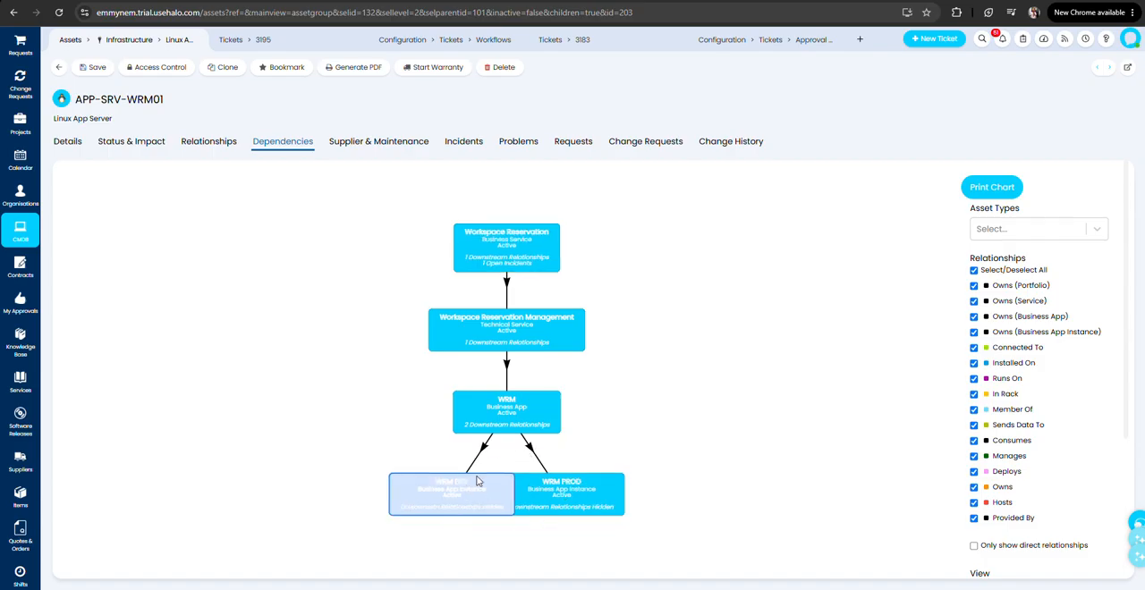
pyautogui.click(563, 459)
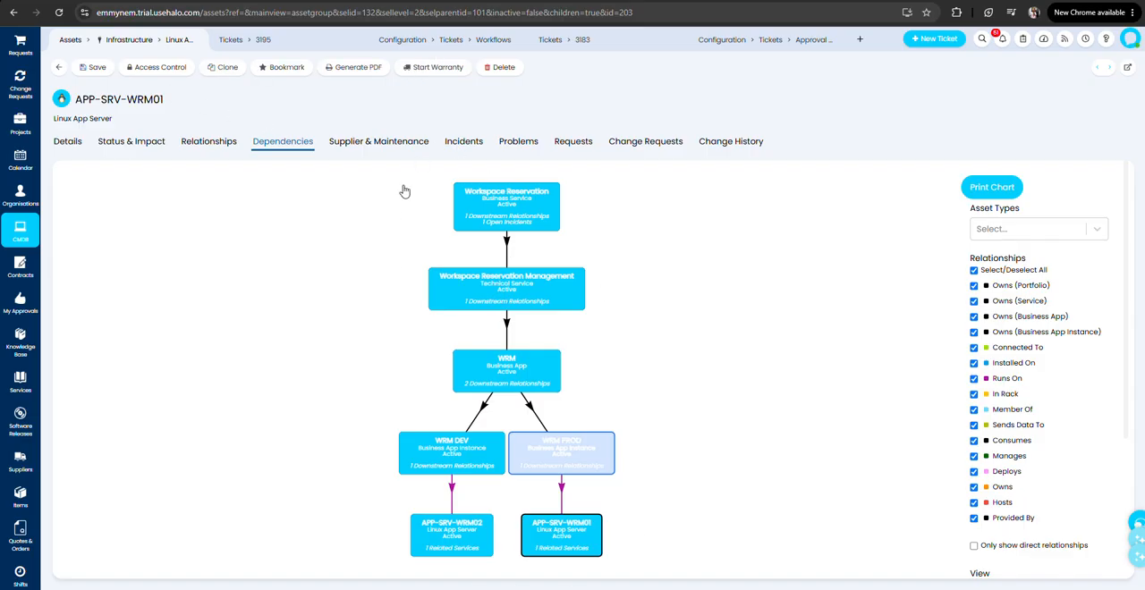
# Switch to the Halo University course page and check the Assessed Scenario 8 requirement for creating example services, applications and infrastructure.
pyautogui.hotkey('ctrl', 'Tab')
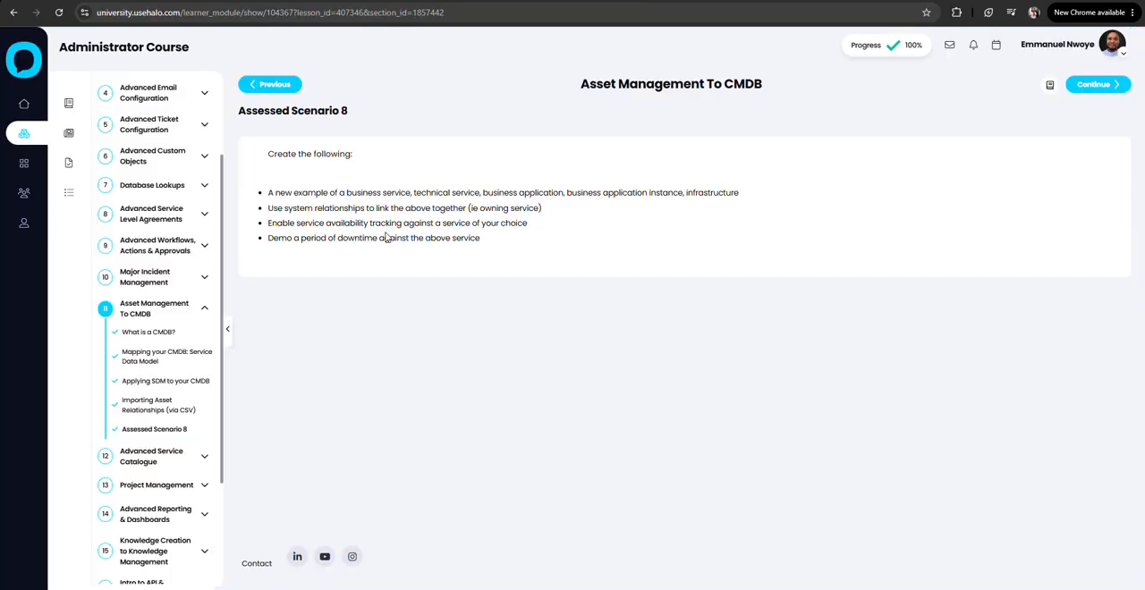
pyautogui.moveTo(269, 194); pyautogui.dragTo(740, 192)
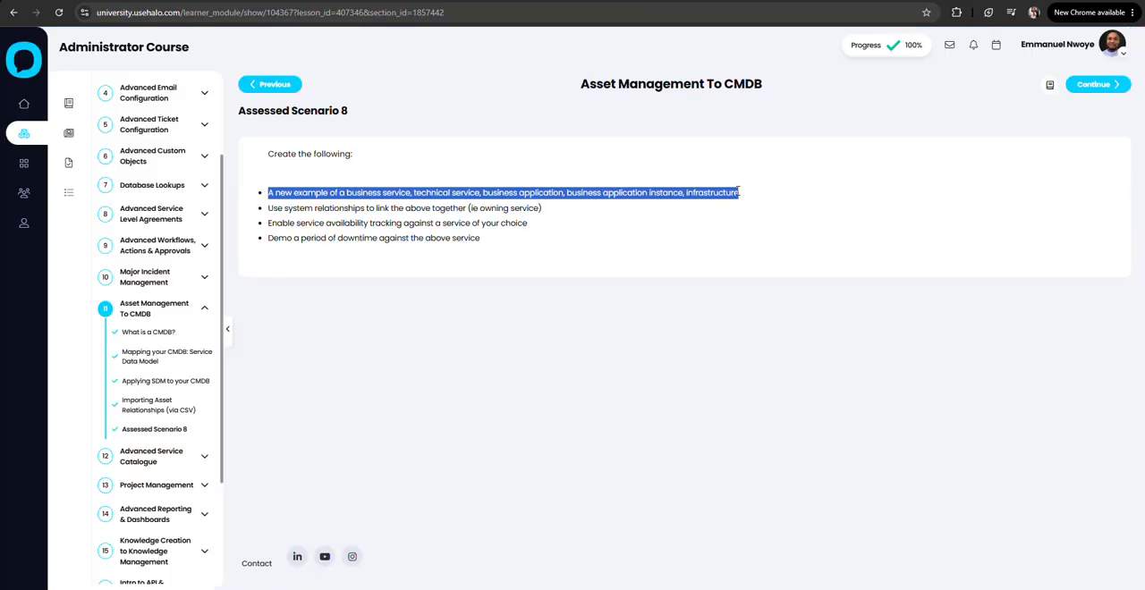
pyautogui.click(667, 266)
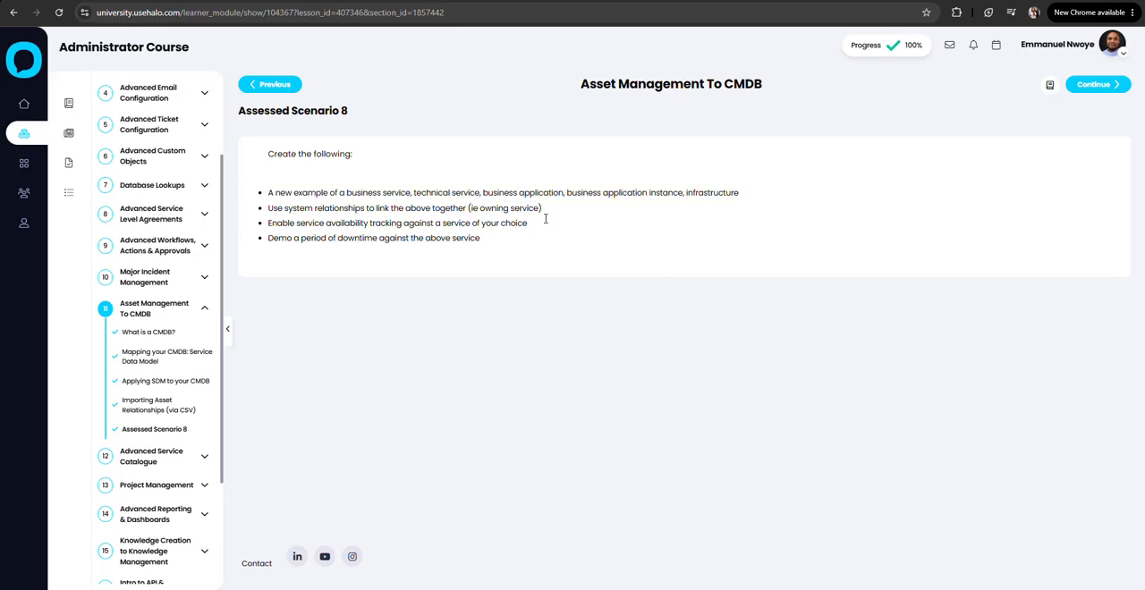
# Check the Assessed Scenario 8 requirement on system relationships, and return to the Linux App Server asset list in Halo.
pyautogui.moveTo(547, 211); pyautogui.dragTo(268, 206)
pyautogui.click(477, 285)
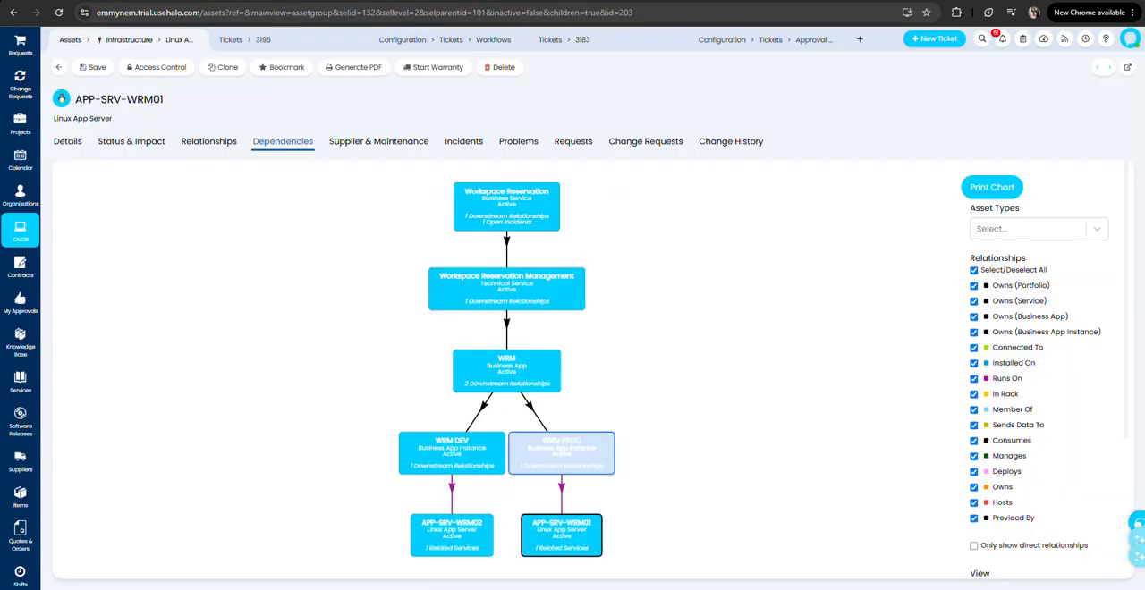
pyautogui.click(57, 67)
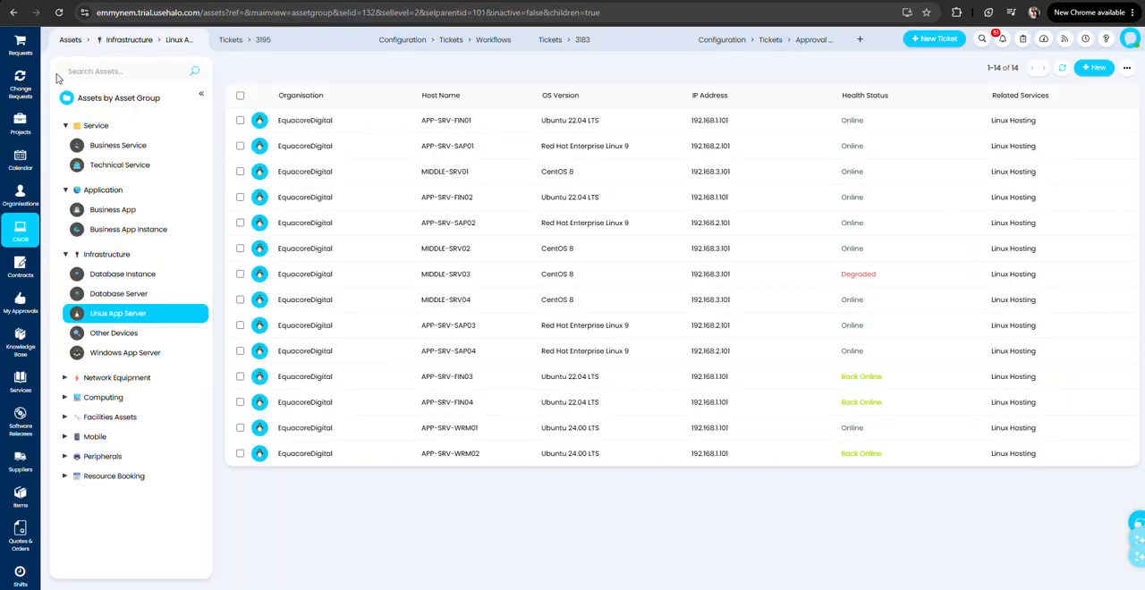
# Open the Workspace Reservation business service, review its downstream relationship, and return to the business service list.
pyautogui.click(122, 146)
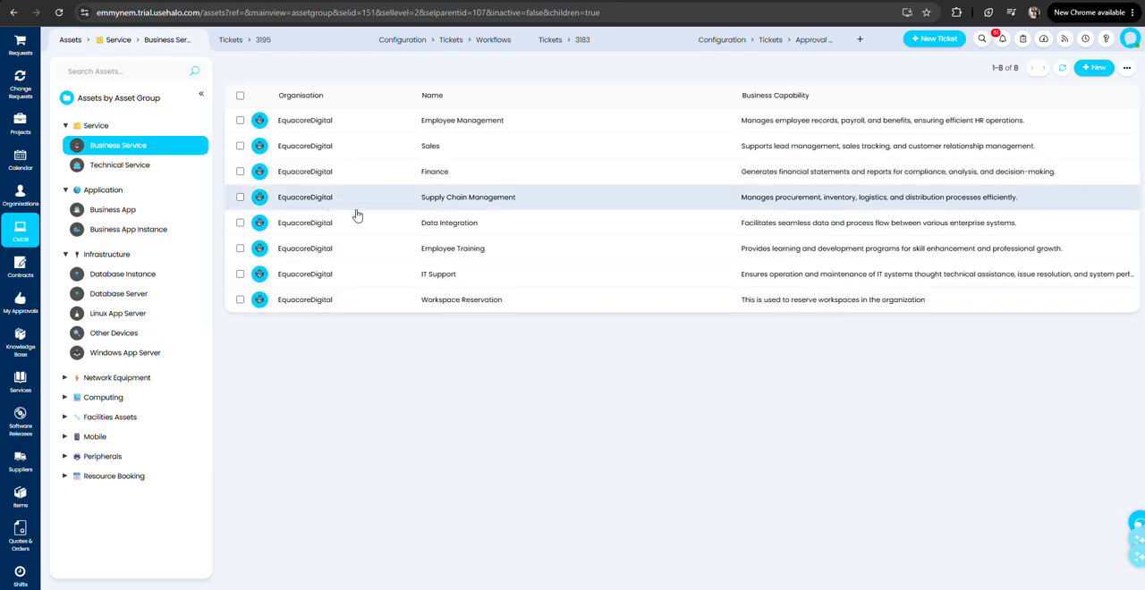
pyautogui.click(486, 299)
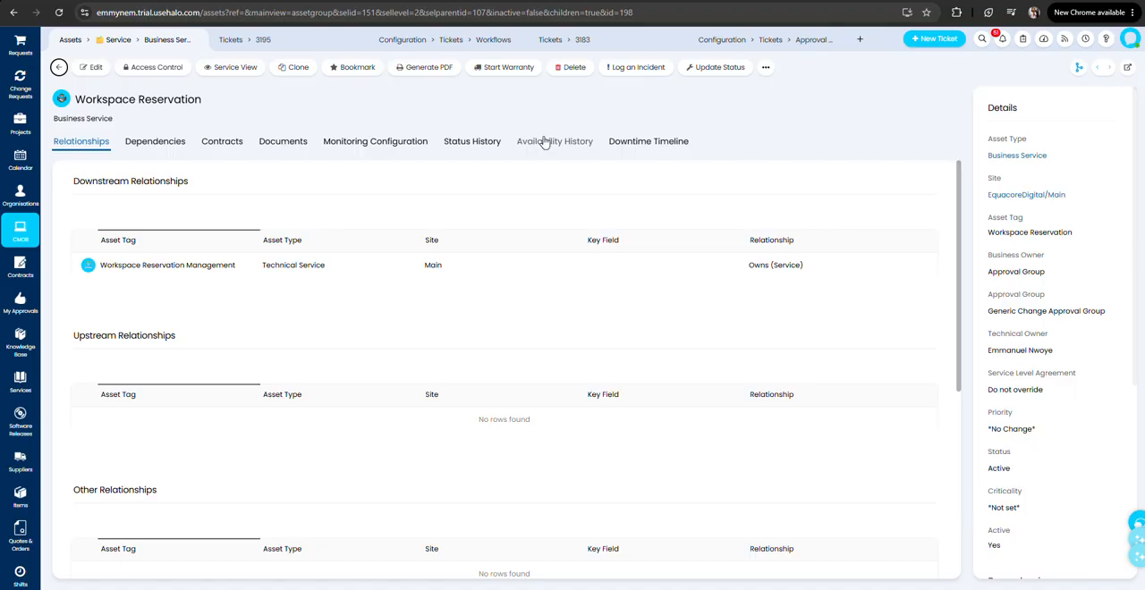
pyautogui.click(58, 67)
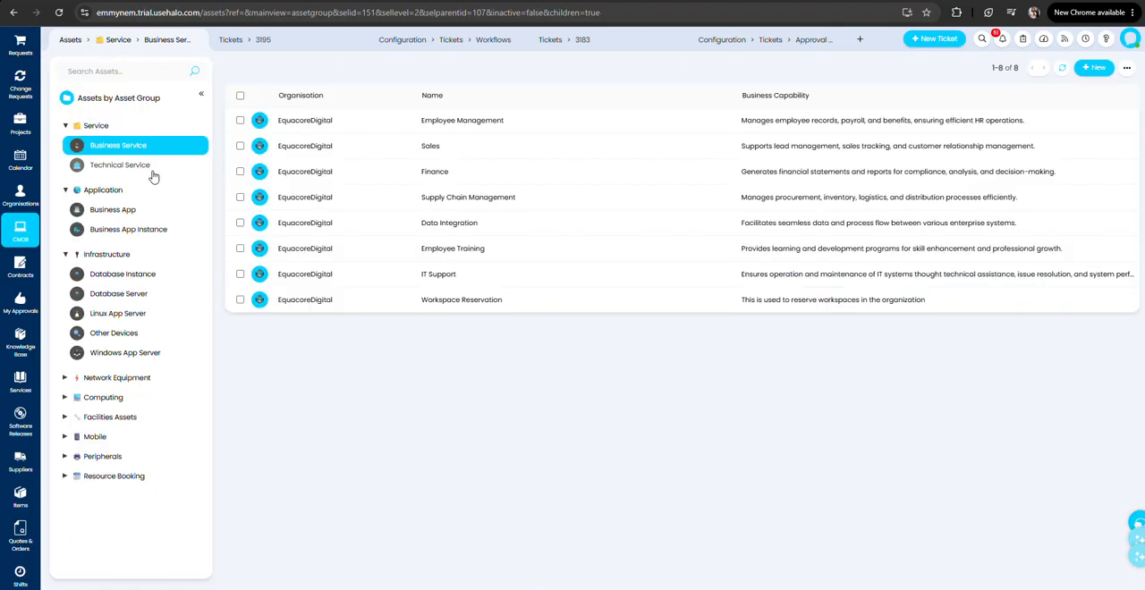
# Open the Workspace Reservation Management technical service, check its owning service, and return to the technical service list.
pyautogui.click(151, 166)
pyautogui.click(538, 294)
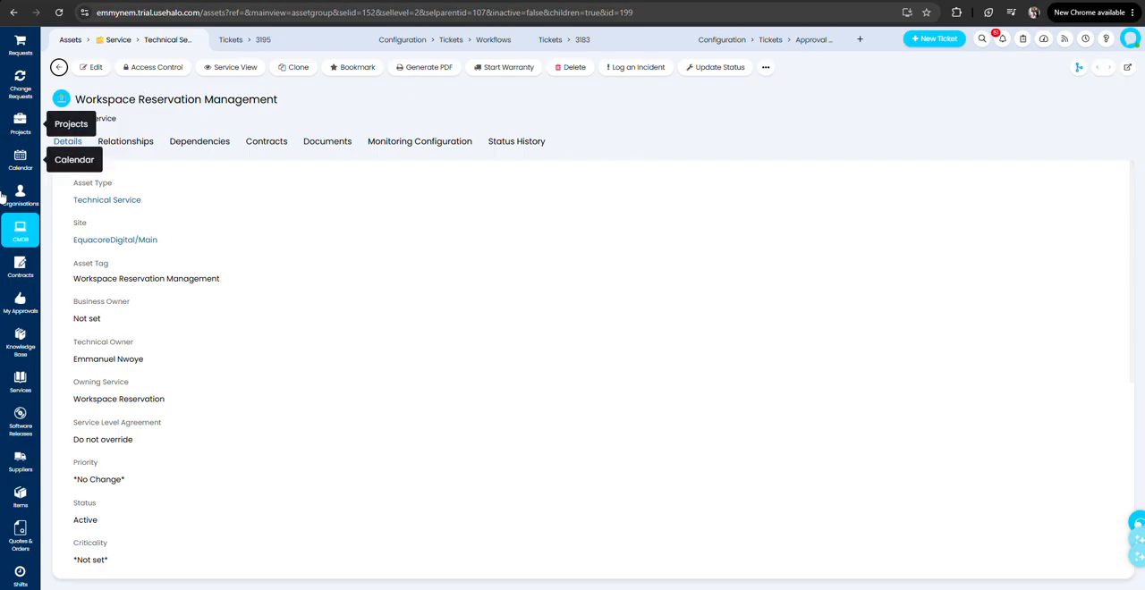
pyautogui.click(58, 68)
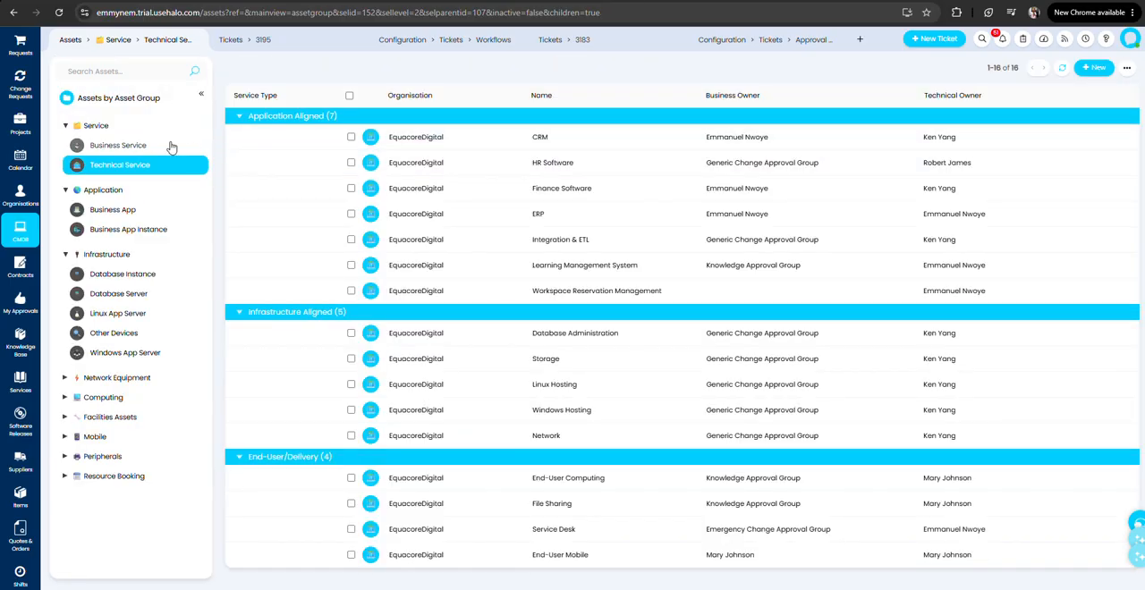
# Open the Workspace Reservation business service's monitoring configuration for editing.
pyautogui.click(143, 145)
pyautogui.click(523, 300)
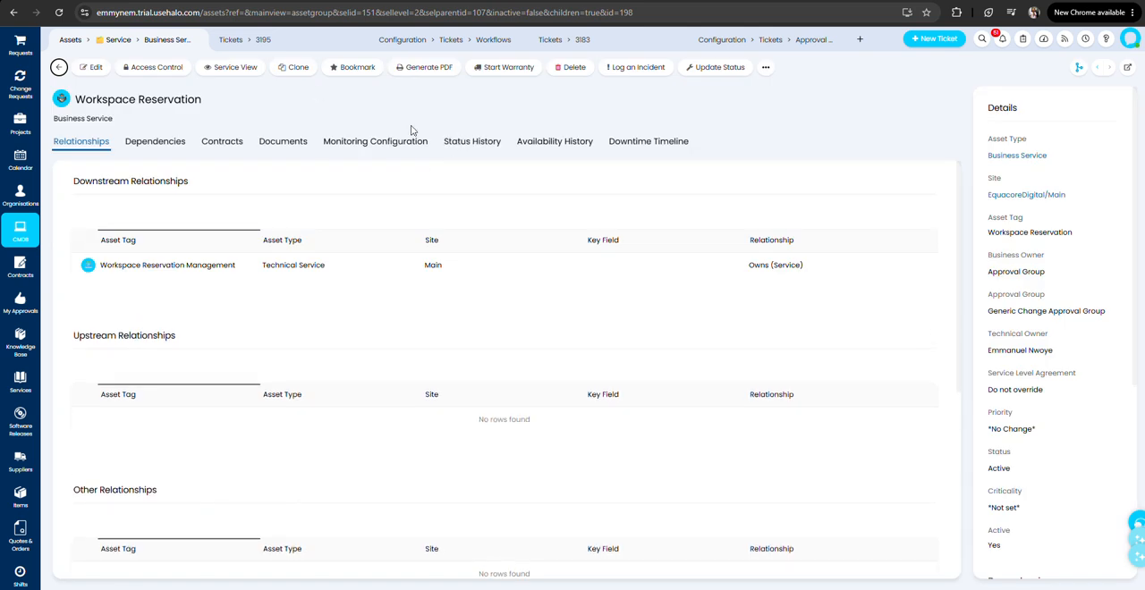
pyautogui.click(390, 145)
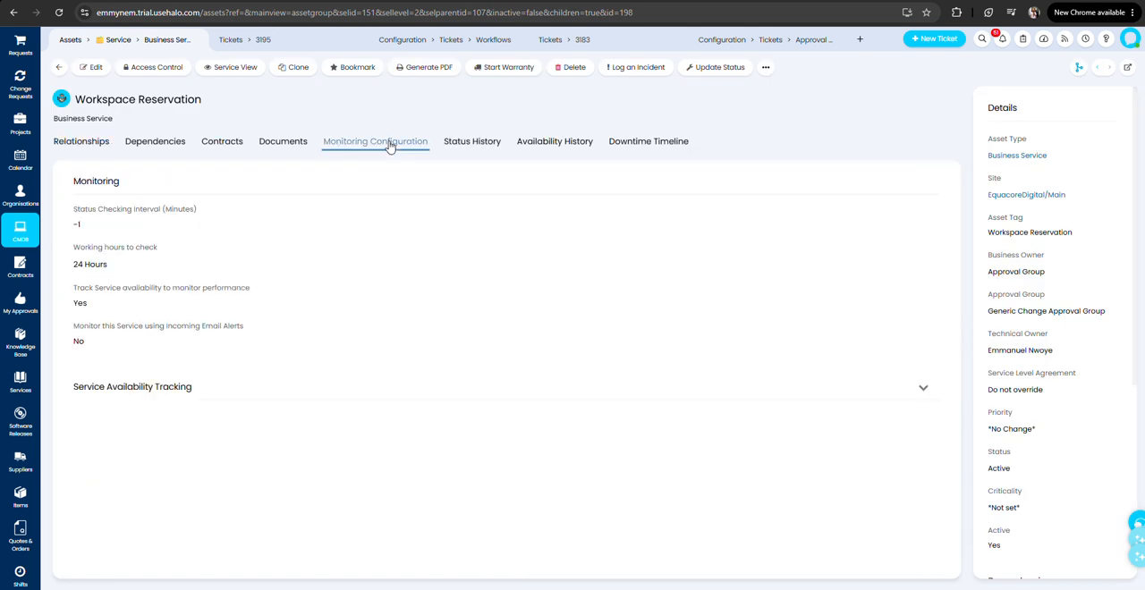
pyautogui.click(89, 67)
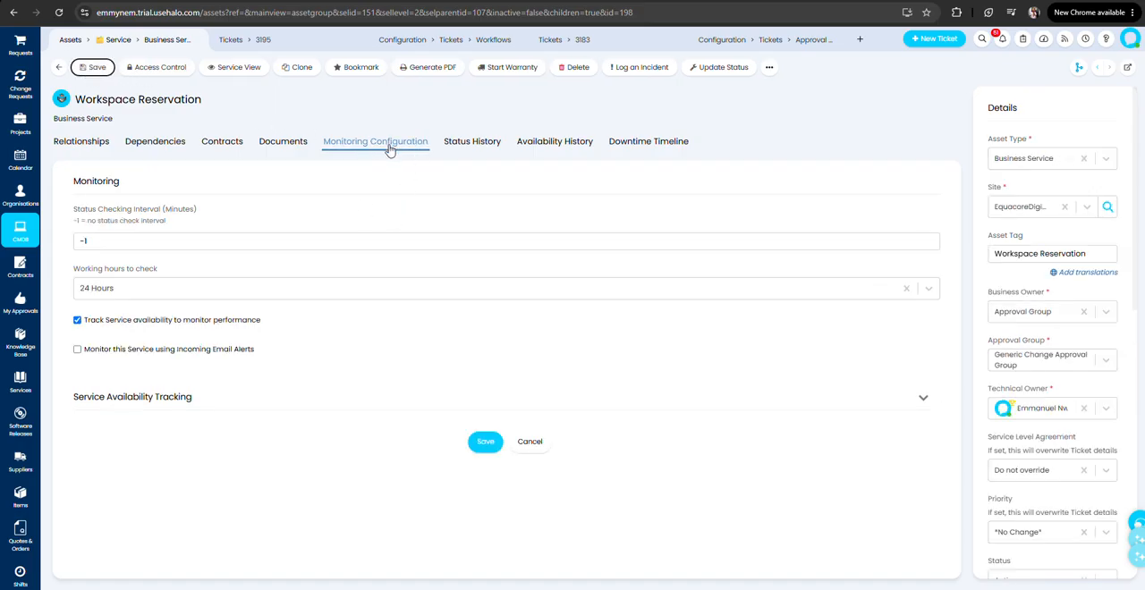
# Try toggling service availability tracking and incoming email alert monitoring, and look through the working hours options.
pyautogui.click(98, 325)
pyautogui.click(86, 327)
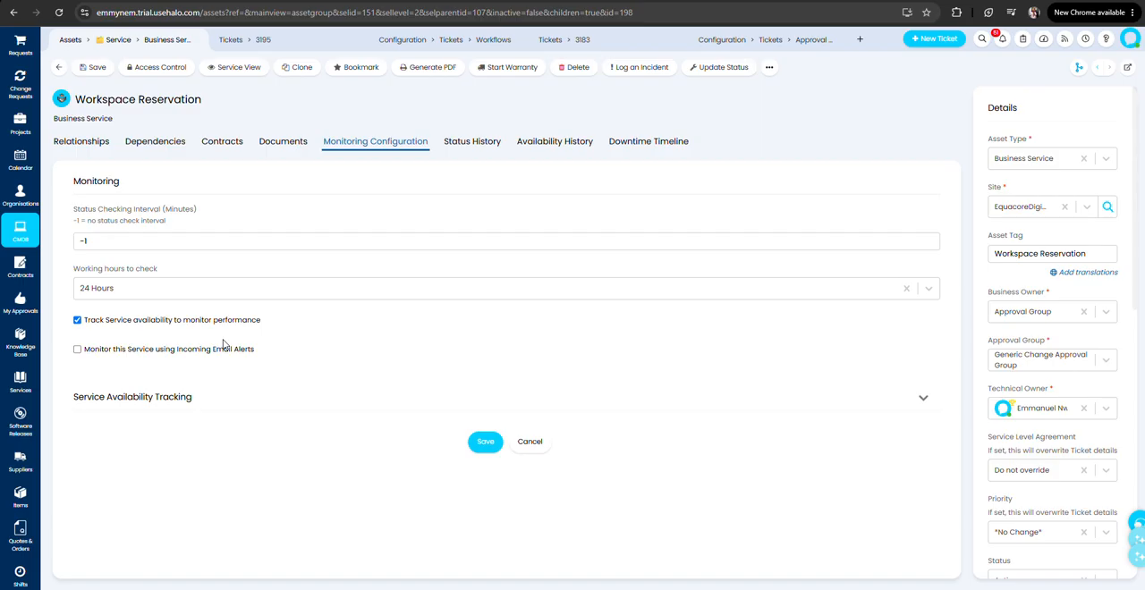
pyautogui.click(195, 351)
pyautogui.click(95, 353)
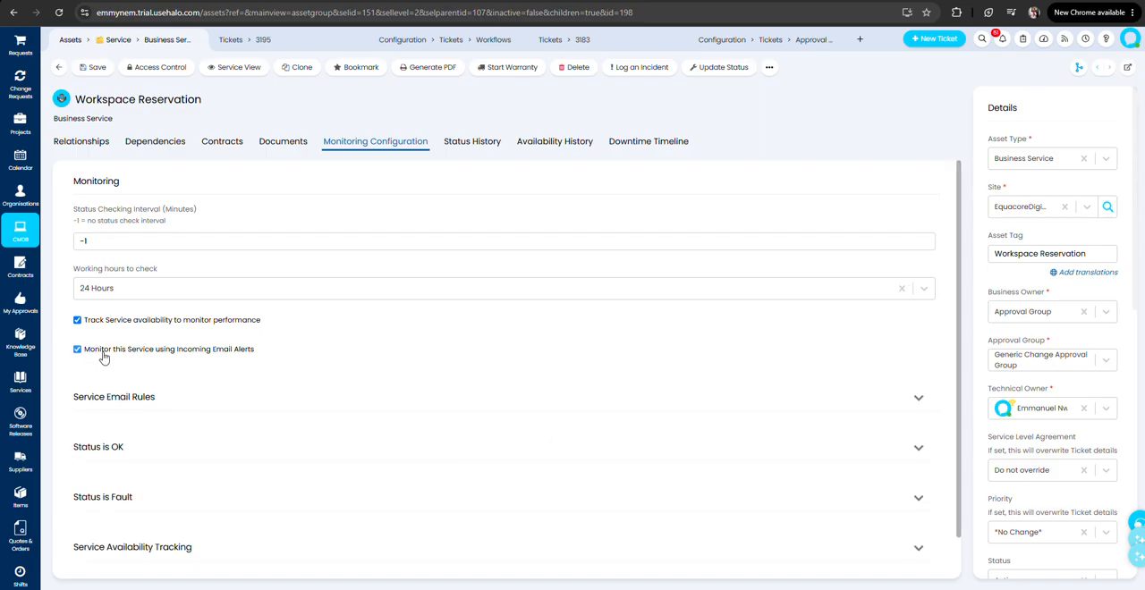
pyautogui.click(105, 295)
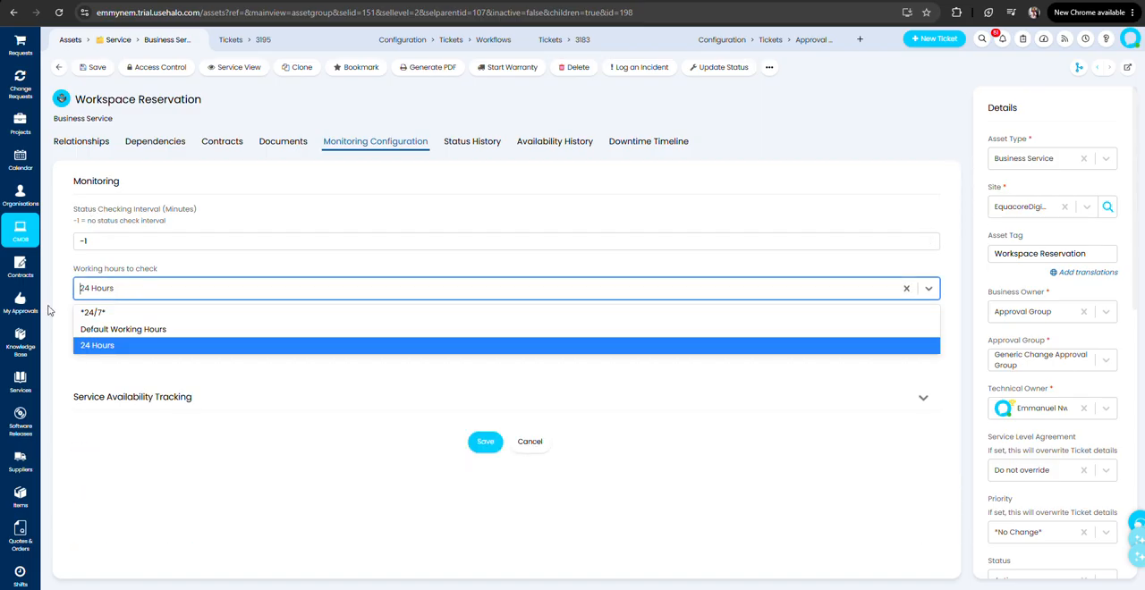
pyautogui.click(120, 332)
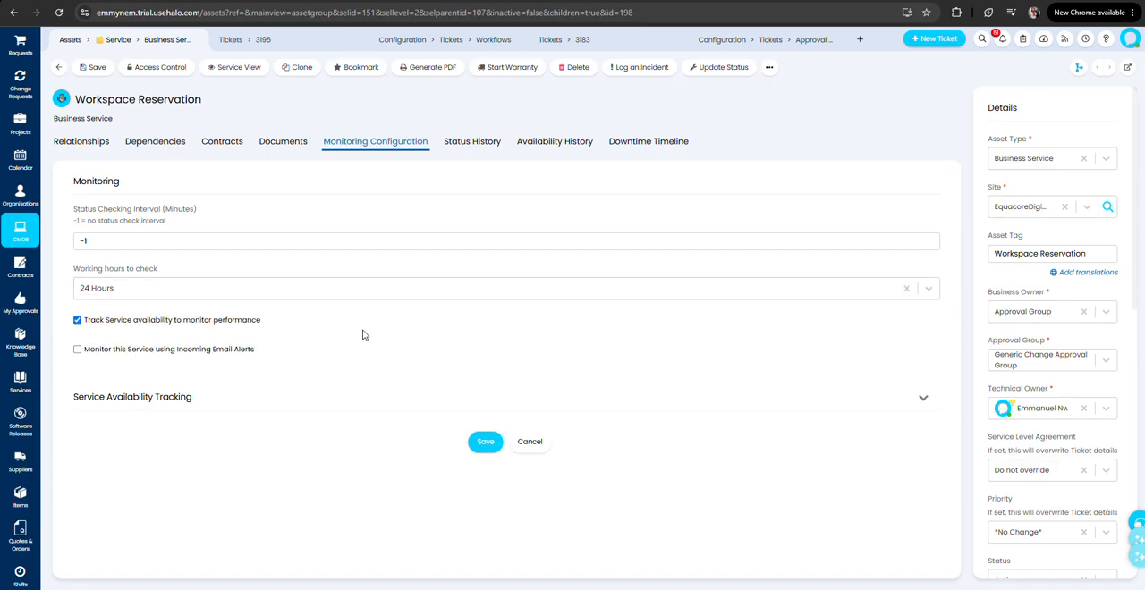
# Save the Workspace Reservation monitoring configuration and switch to the Halo University course page.
pyautogui.click(484, 445)
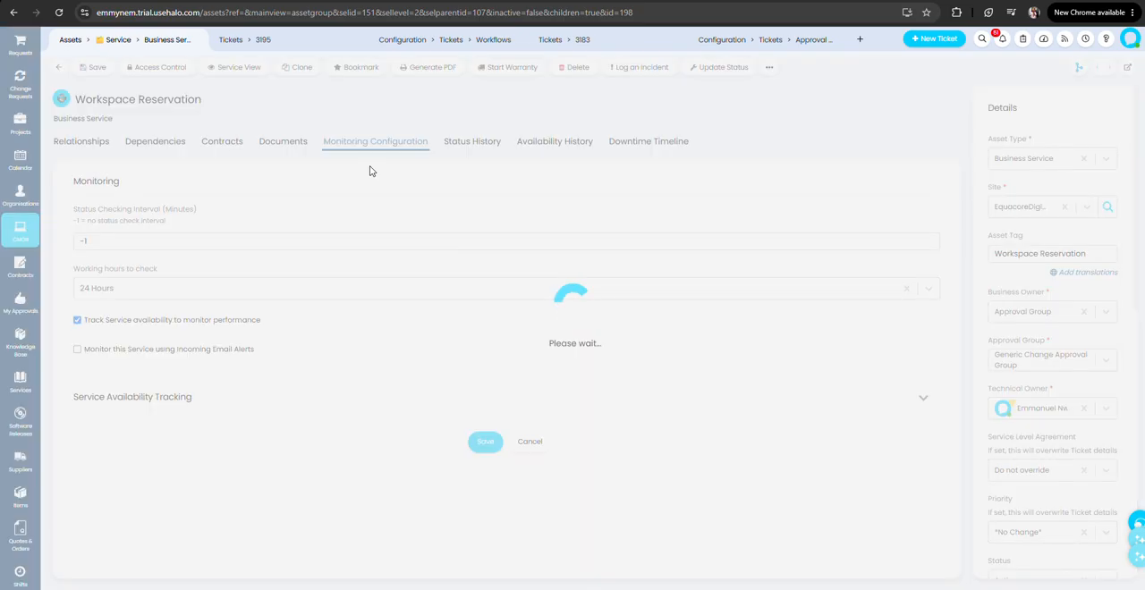
pyautogui.hotkey('ctrl', 'Tab')
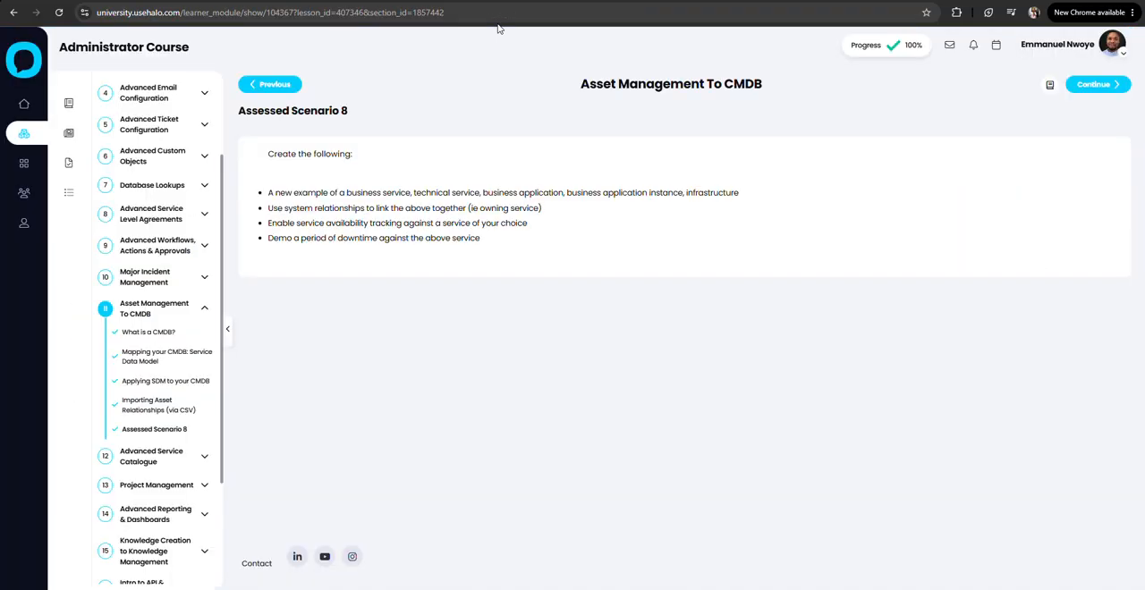